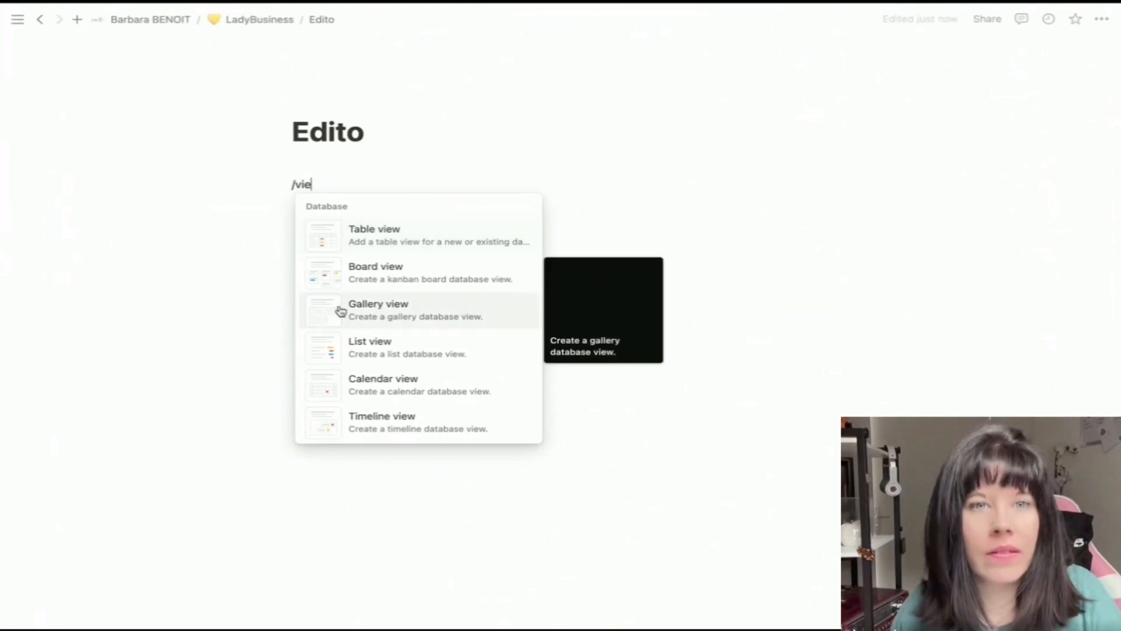
Step: Insert a table view with a new blank database and title it Planning edito tuto
click(396, 232)
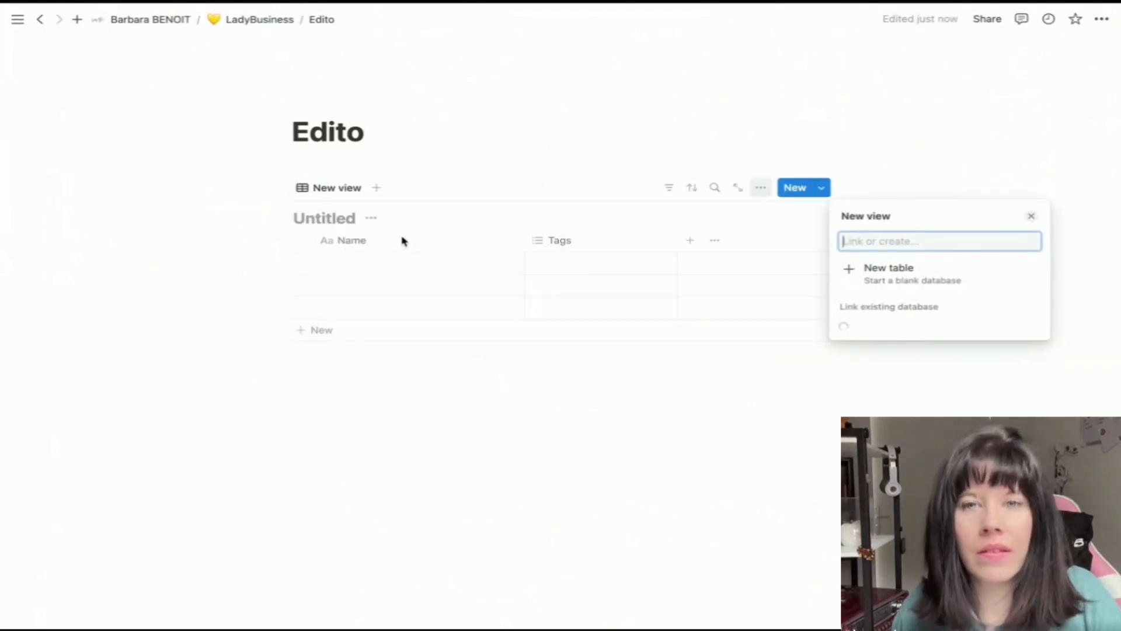
click(854, 267)
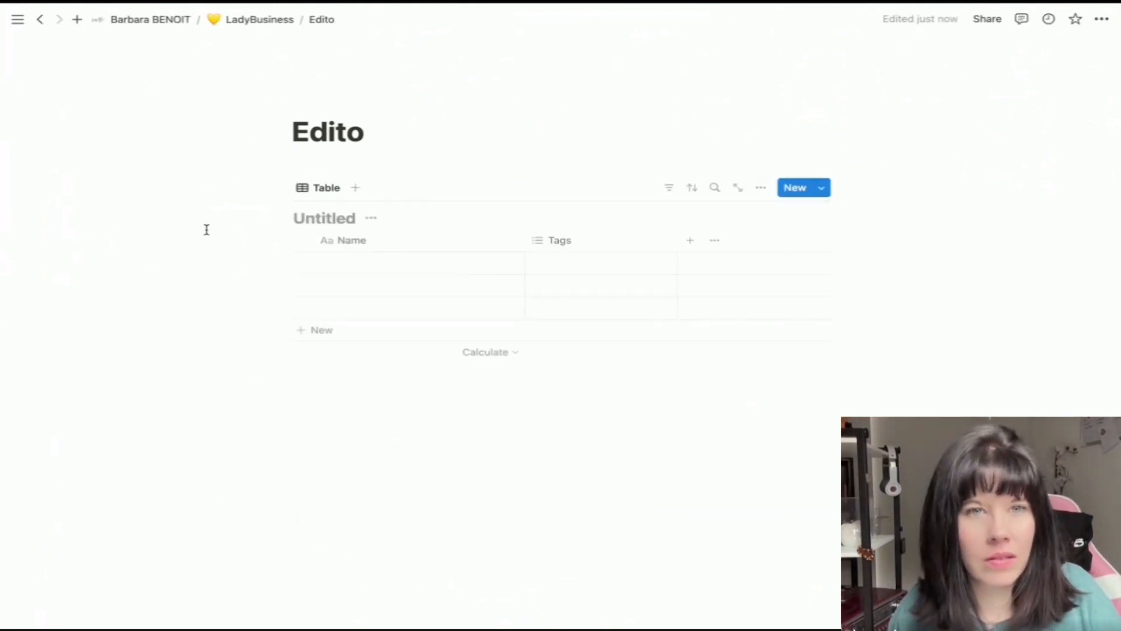
click(309, 217)
text(Planning )
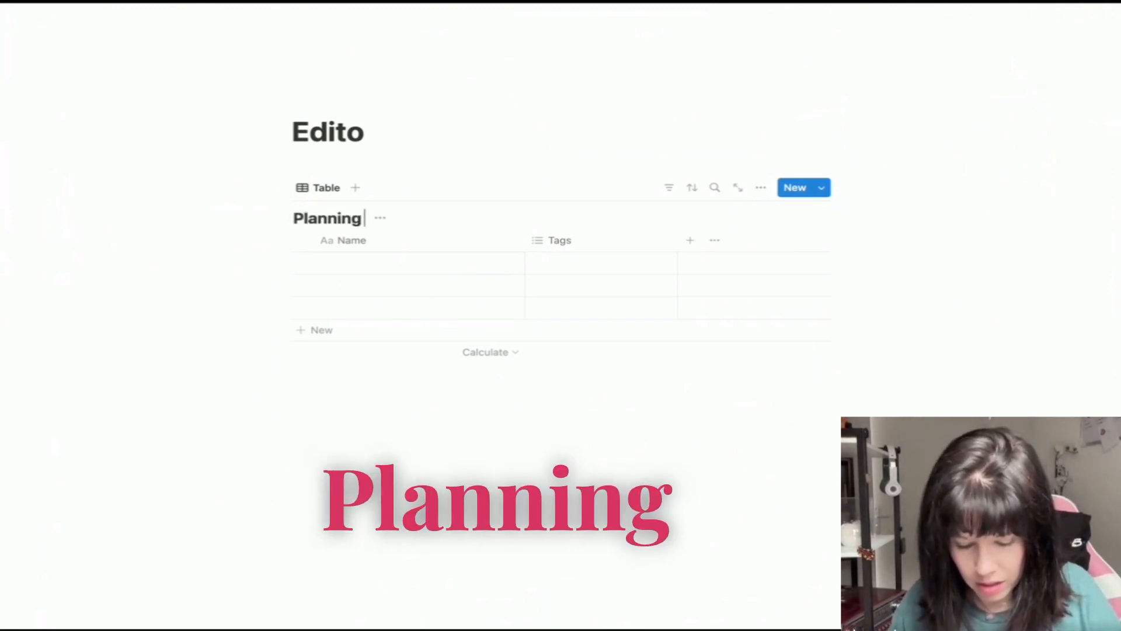
text(edito tuto)
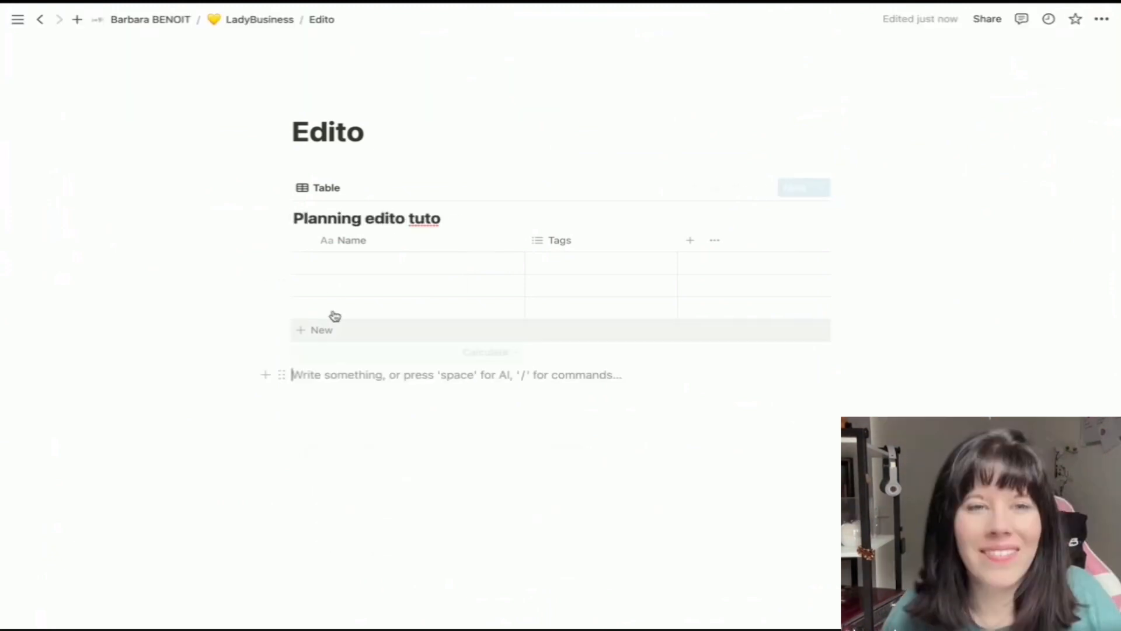
Step: Rename the Name column of the table as titre
click(350, 241)
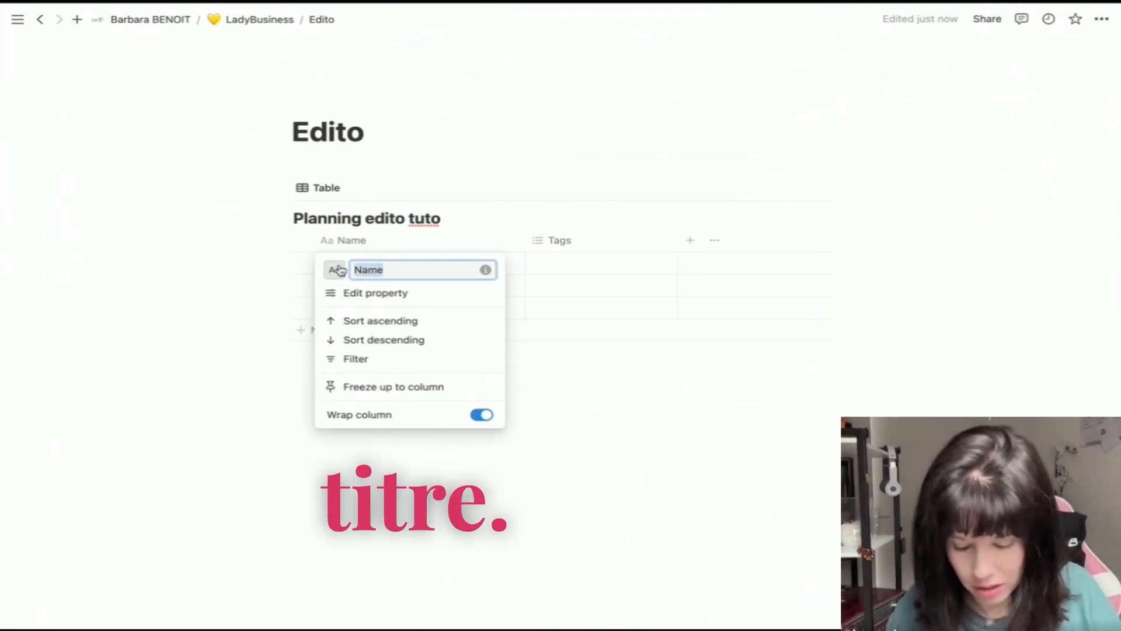
text(titre)
key(Return)
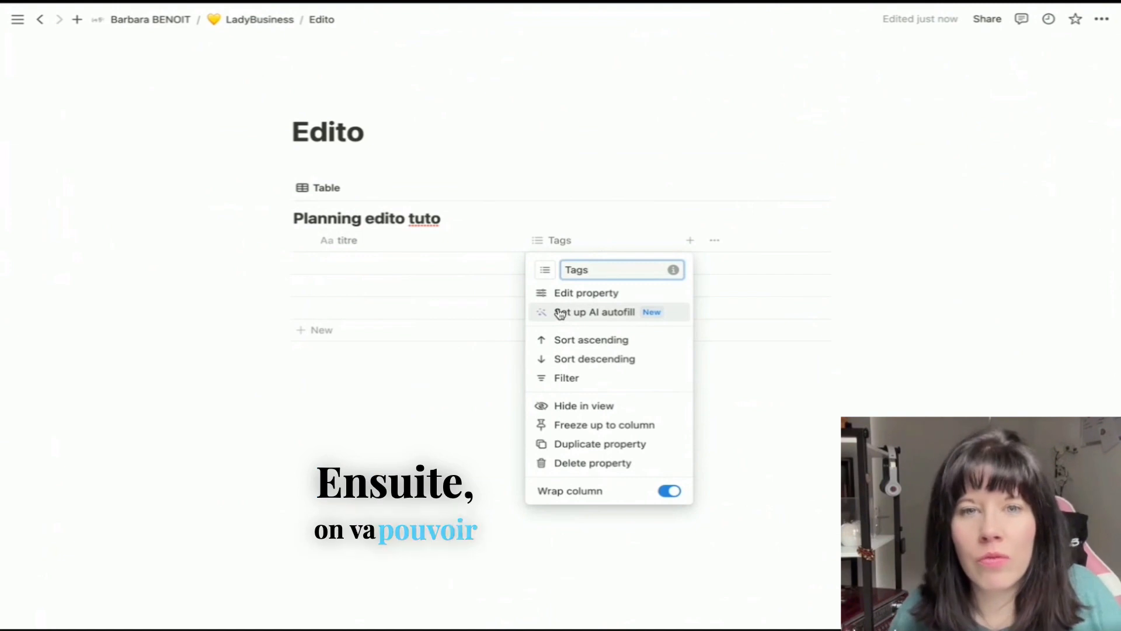
Step: Change the Tags property to the Status type and rename its To-do option as Idée
click(565, 294)
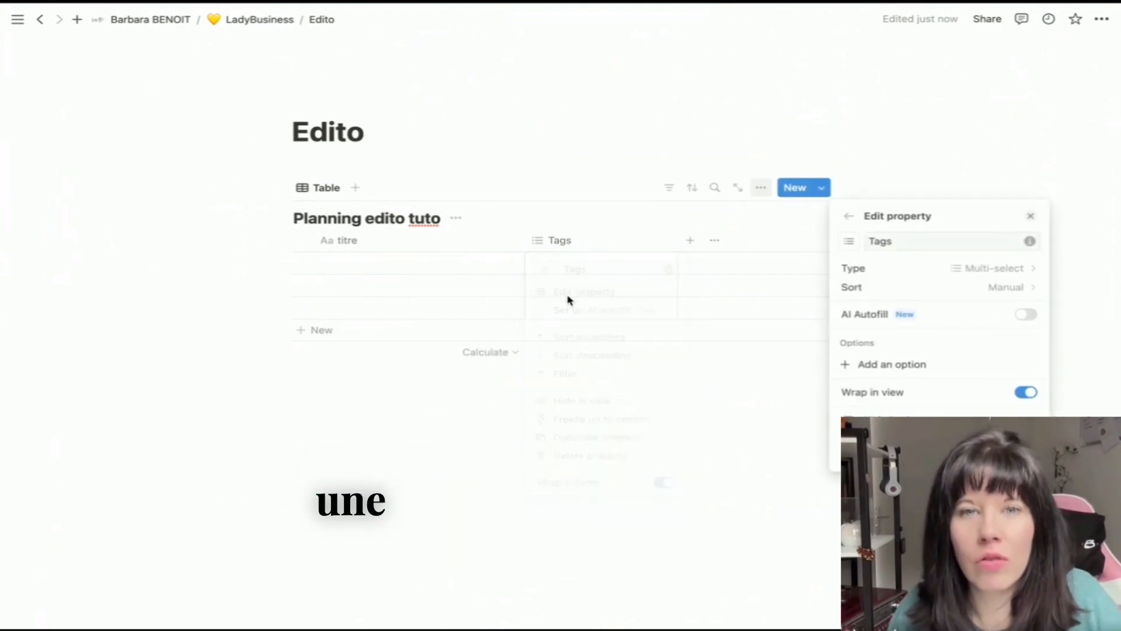
click(904, 277)
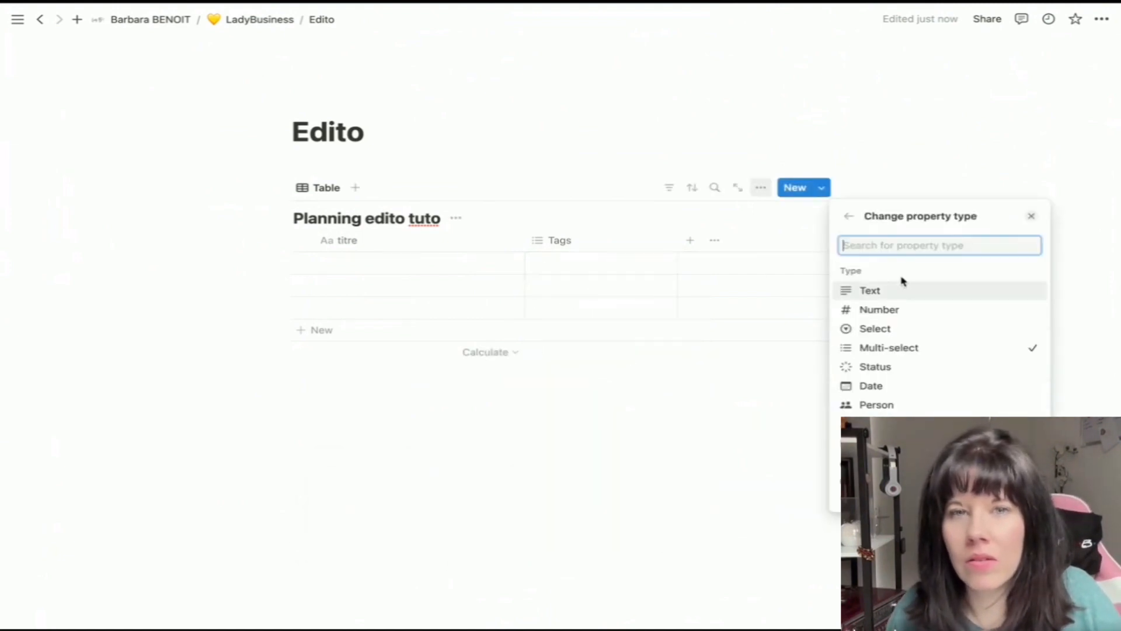
click(875, 368)
click(892, 342)
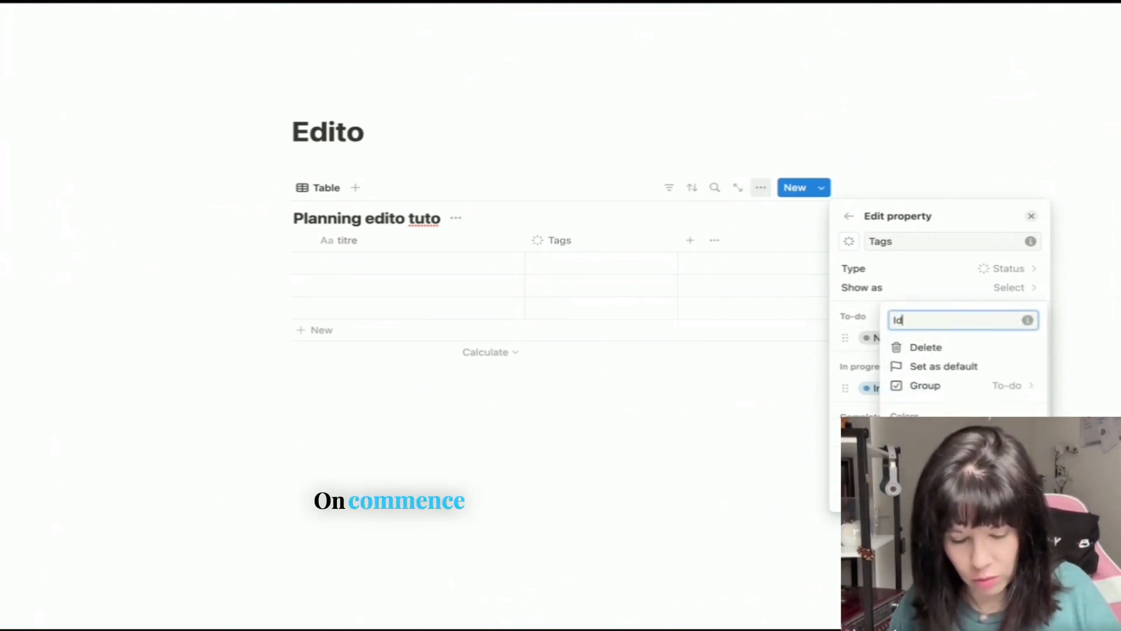
Step: Rename the existing option in the In progress group as En cours
click(865, 389)
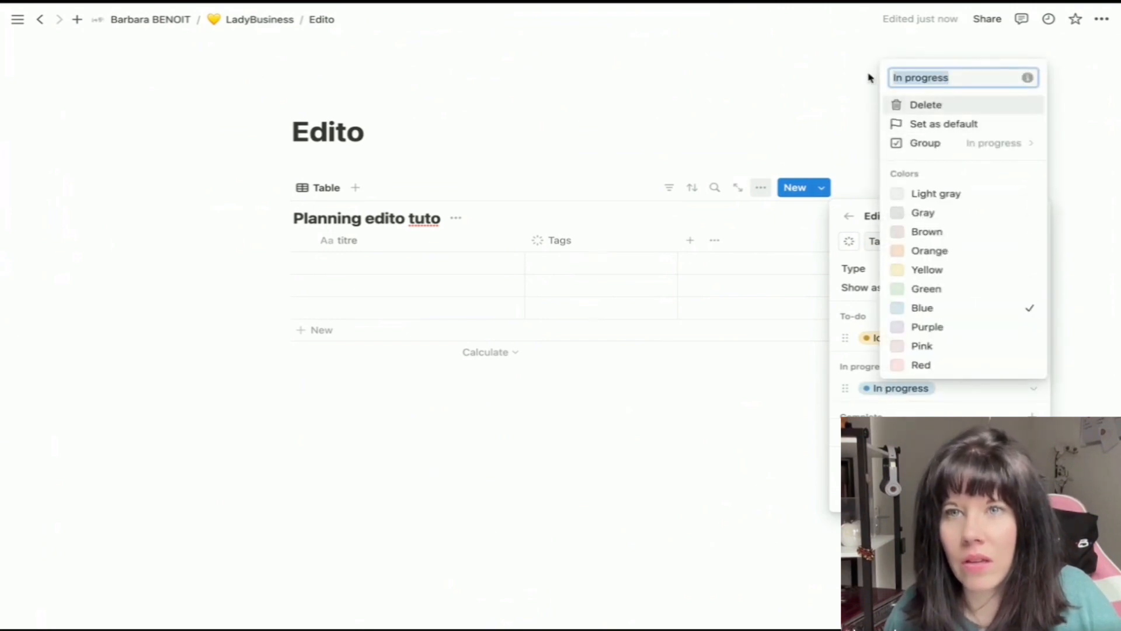
text(En cou)
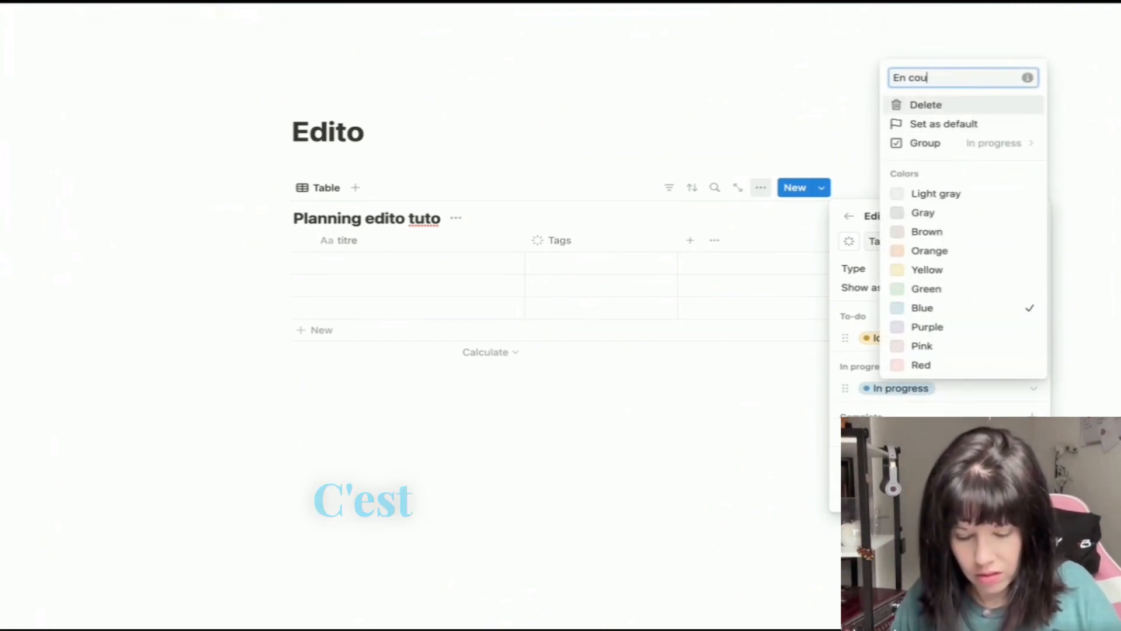
text(rs)
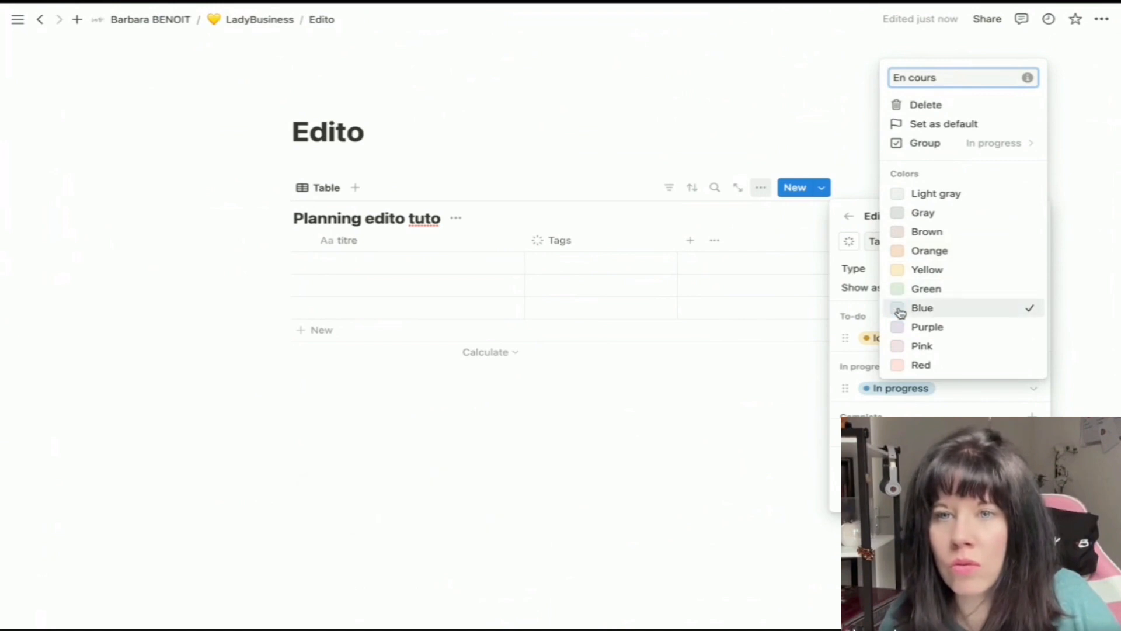
click(764, 266)
Step: Add a new option named A relire to the In progress group
scroll(931, 355, down, 1)
click(1031, 332)
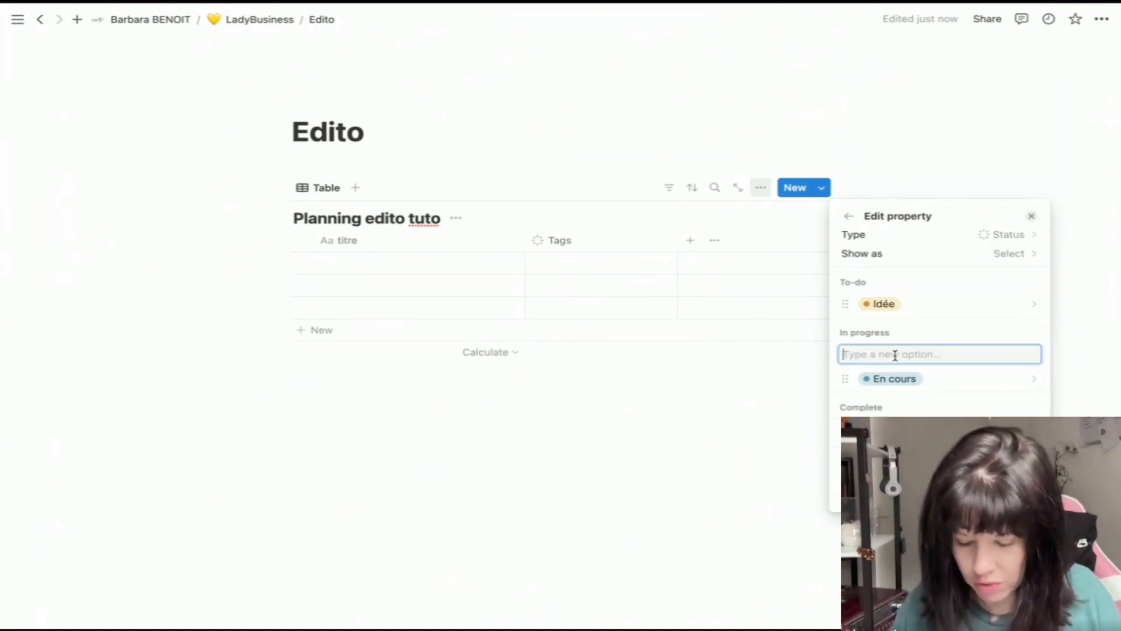
text(A r)
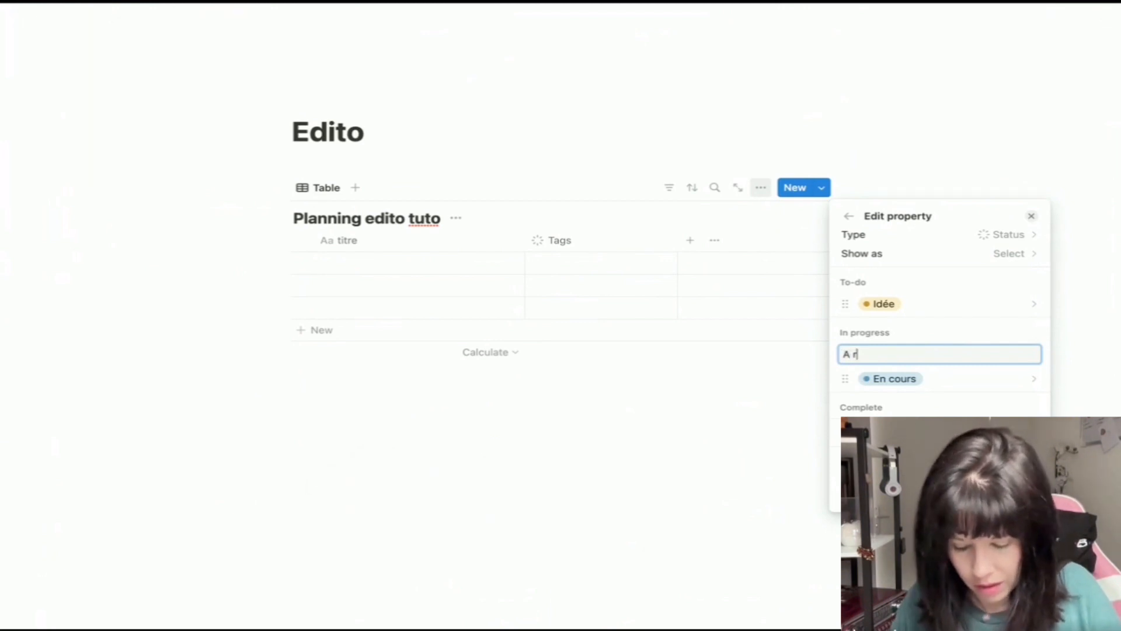
text(elire)
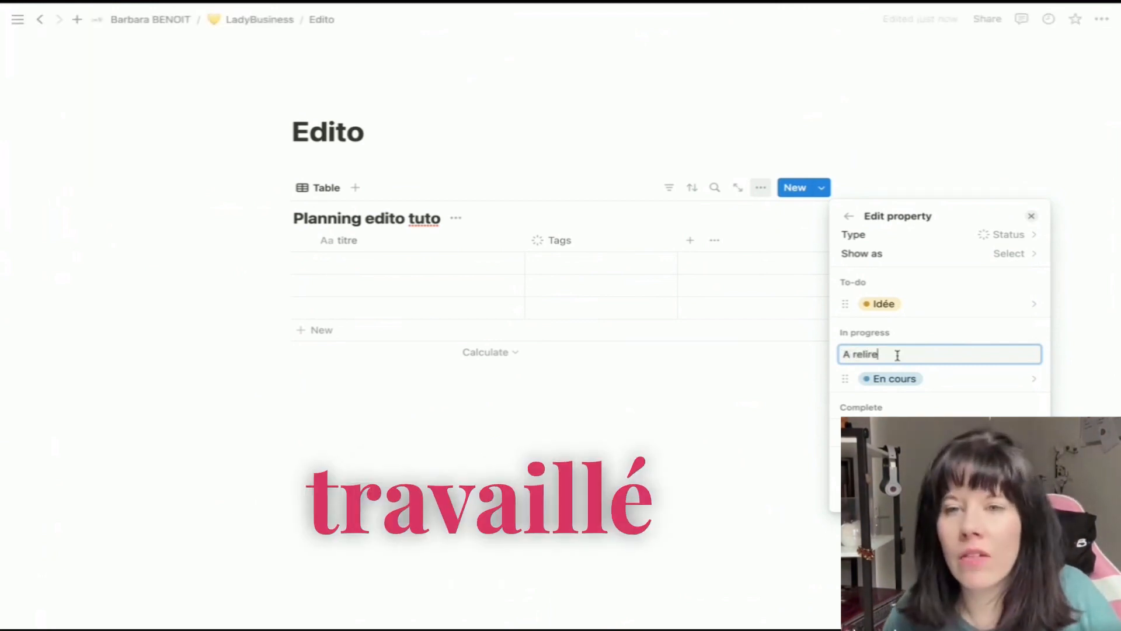
key(Return)
Step: Colour the A relire option purple and order the group so that En cours comes before it
click(893, 378)
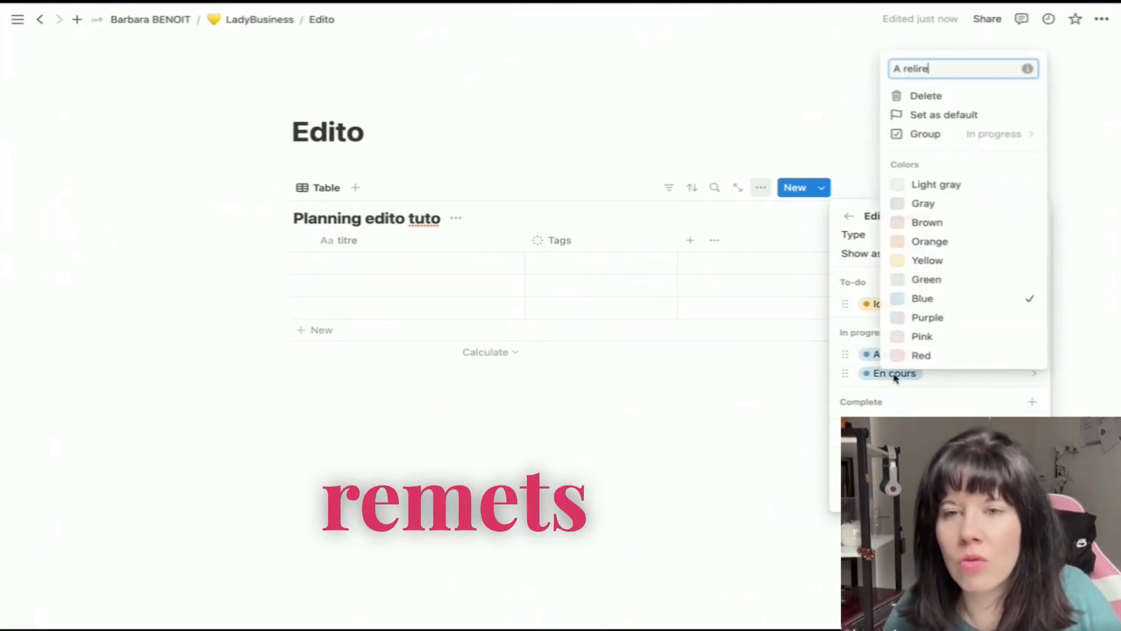
click(929, 317)
click(850, 368)
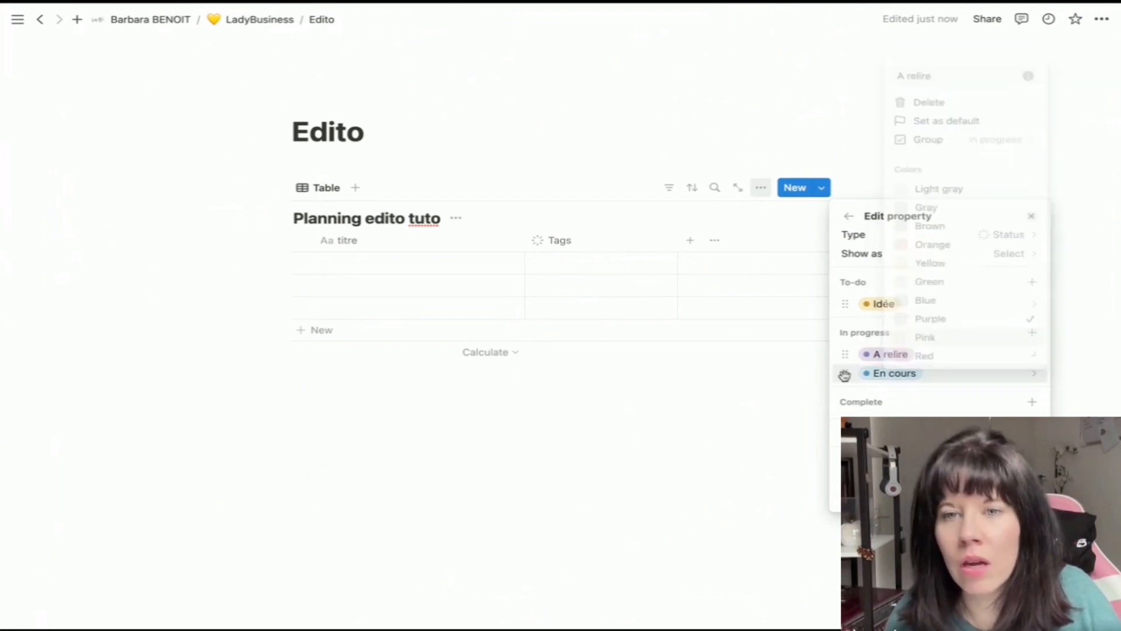
drag(845, 372, 852, 356)
Step: Add a new option named Manque la photo to the In progress group
click(1029, 333)
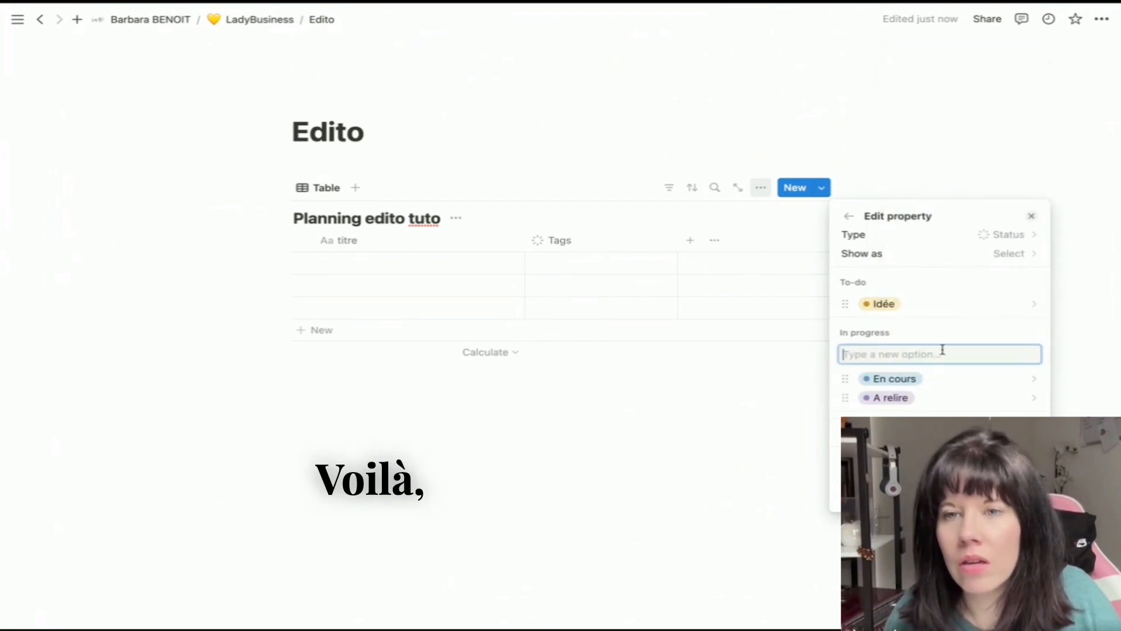
text(Ma)
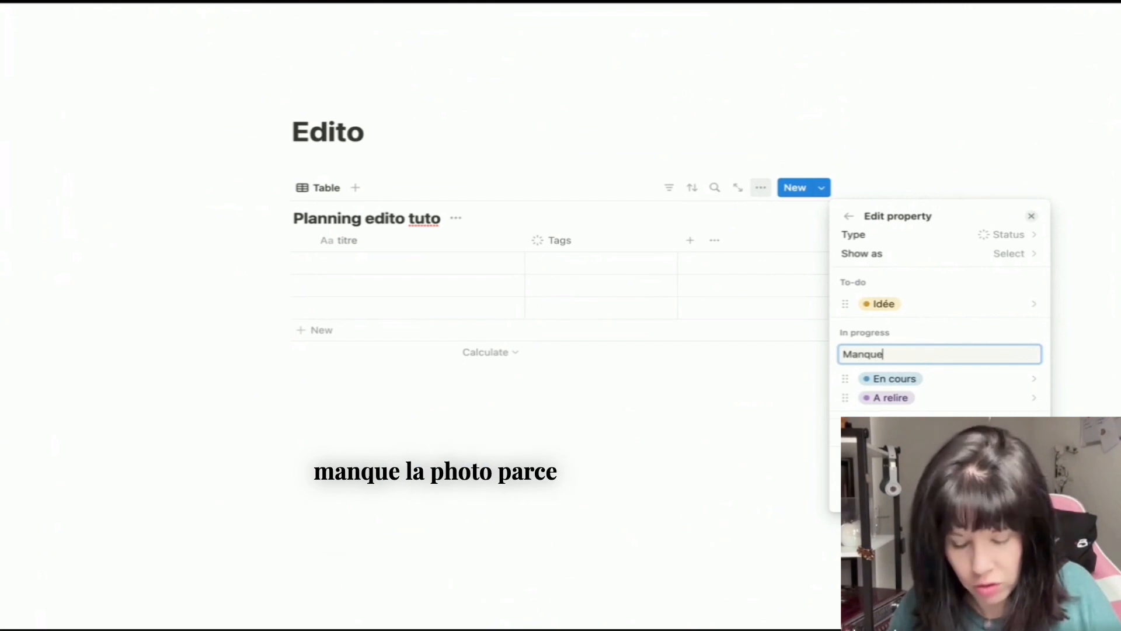
text(nque)
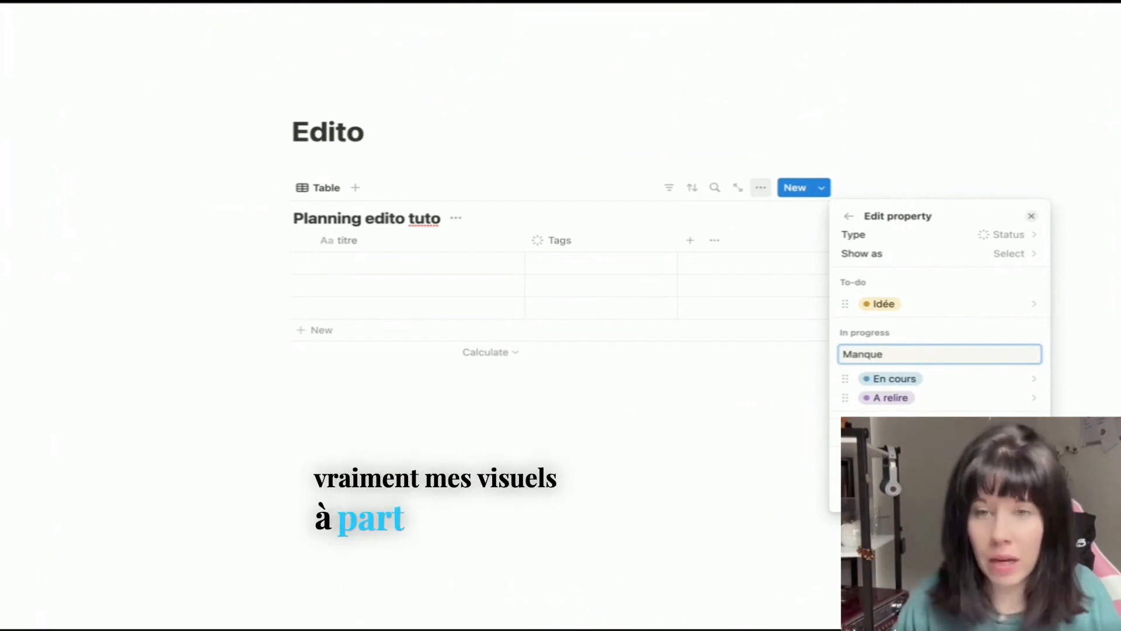
text( la)
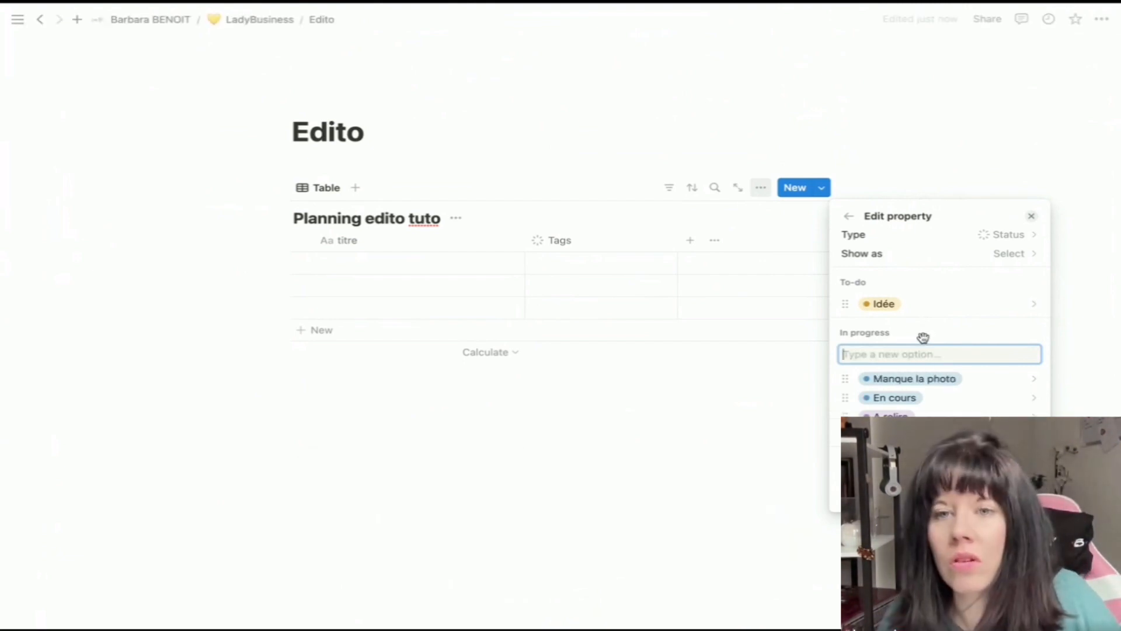
Step: Colour the Manque la photo option pink and move it below A relire in the In progress group
scroll(882, 392, down, 1)
click(905, 352)
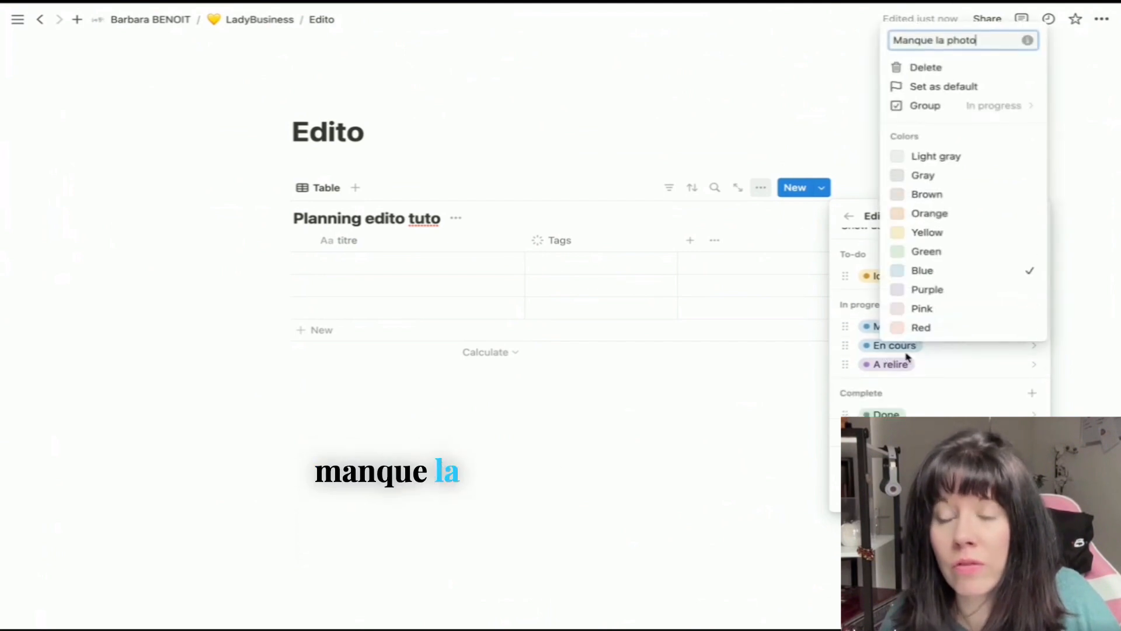
click(911, 308)
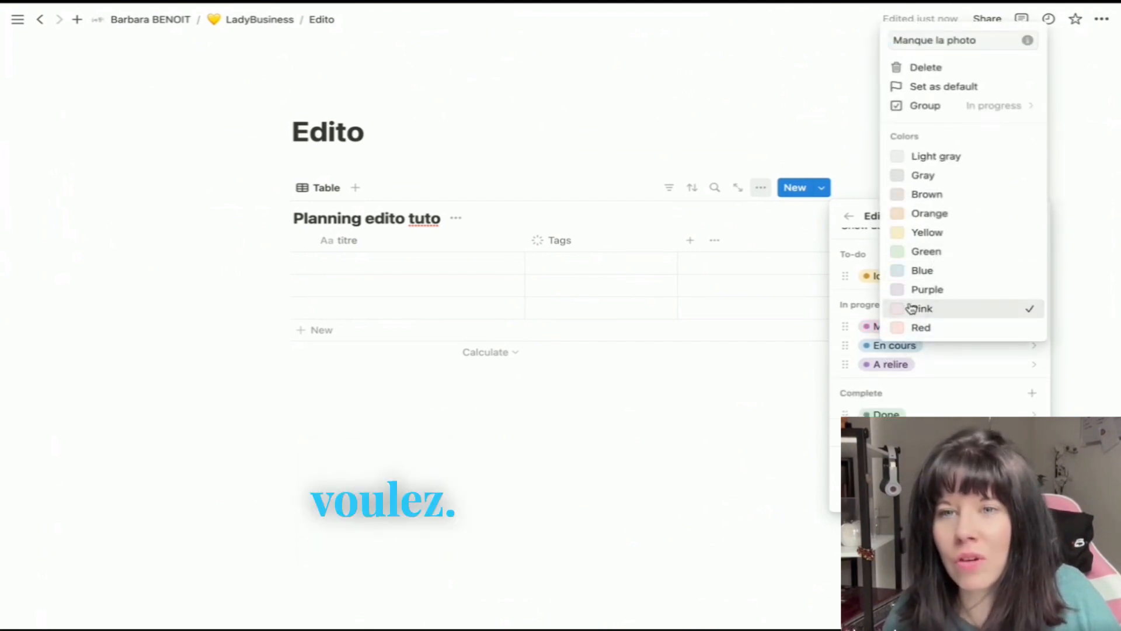
drag(844, 326, 846, 354)
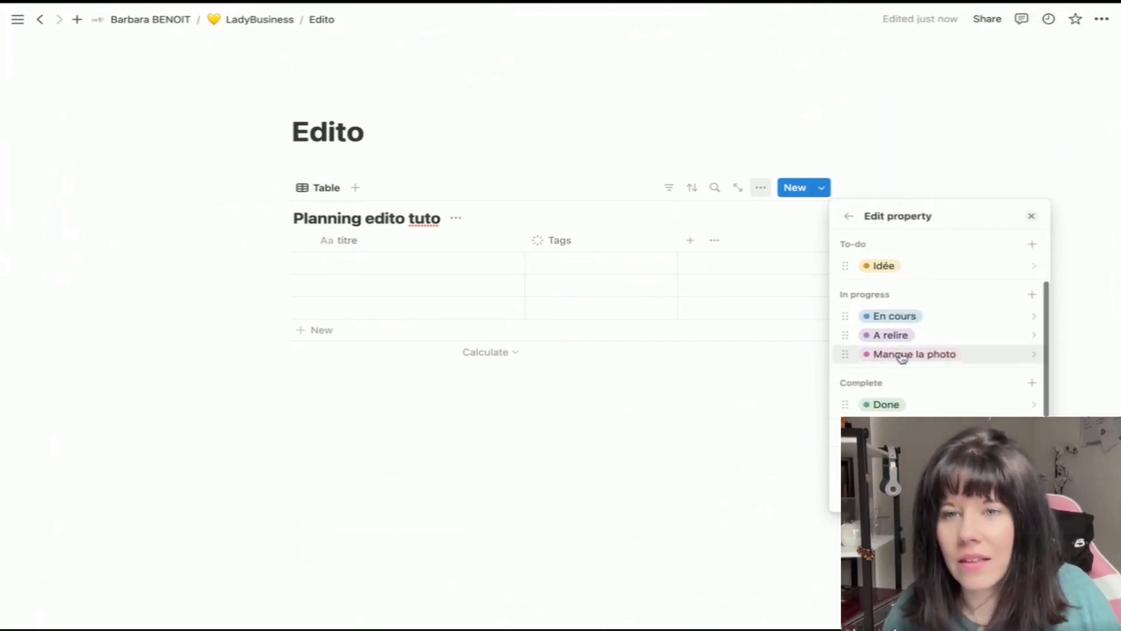
Step: Rename the Done option in the Complete group as prêt à pster and colour it red
click(878, 404)
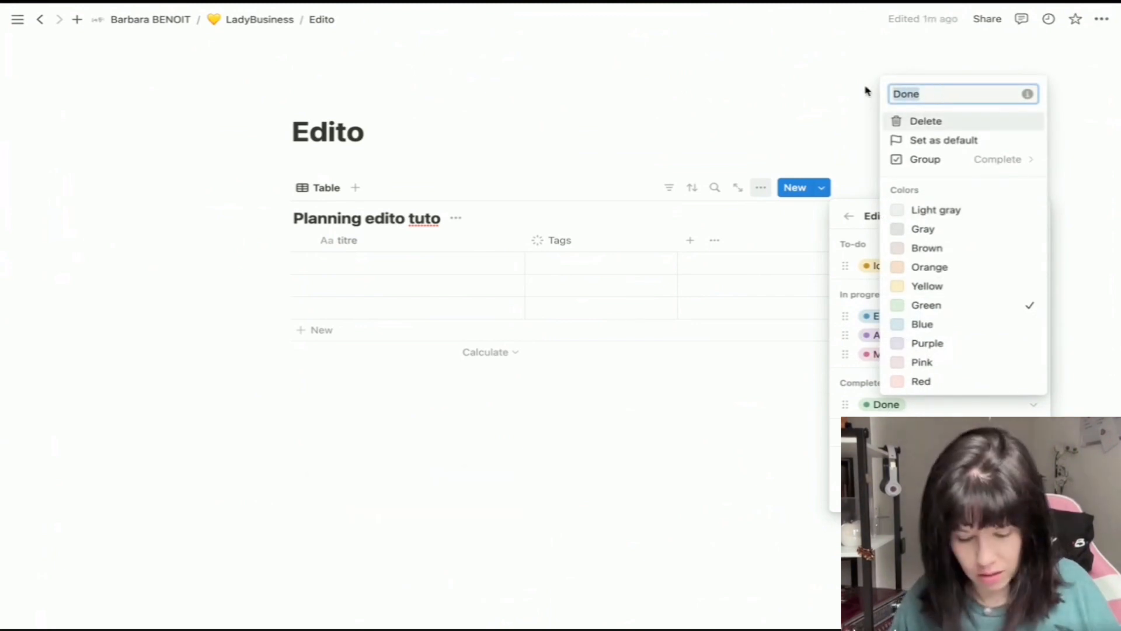
text(prêt à pster)
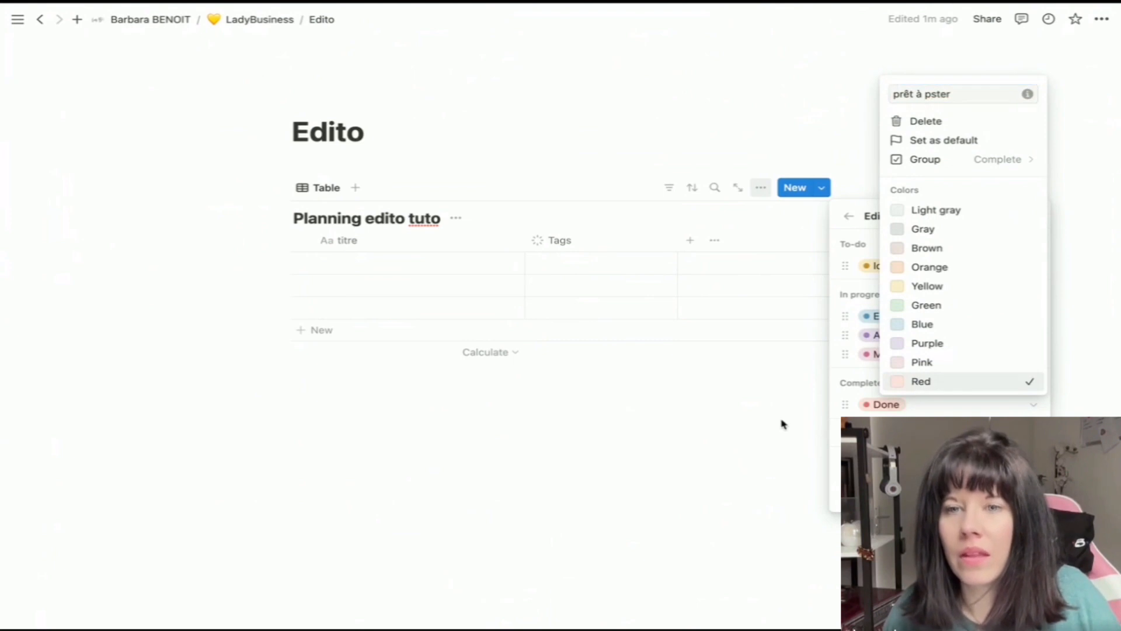
key(Escape)
Step: Add a Posté option to the Complete group and order it below prêt à pster
click(1031, 384)
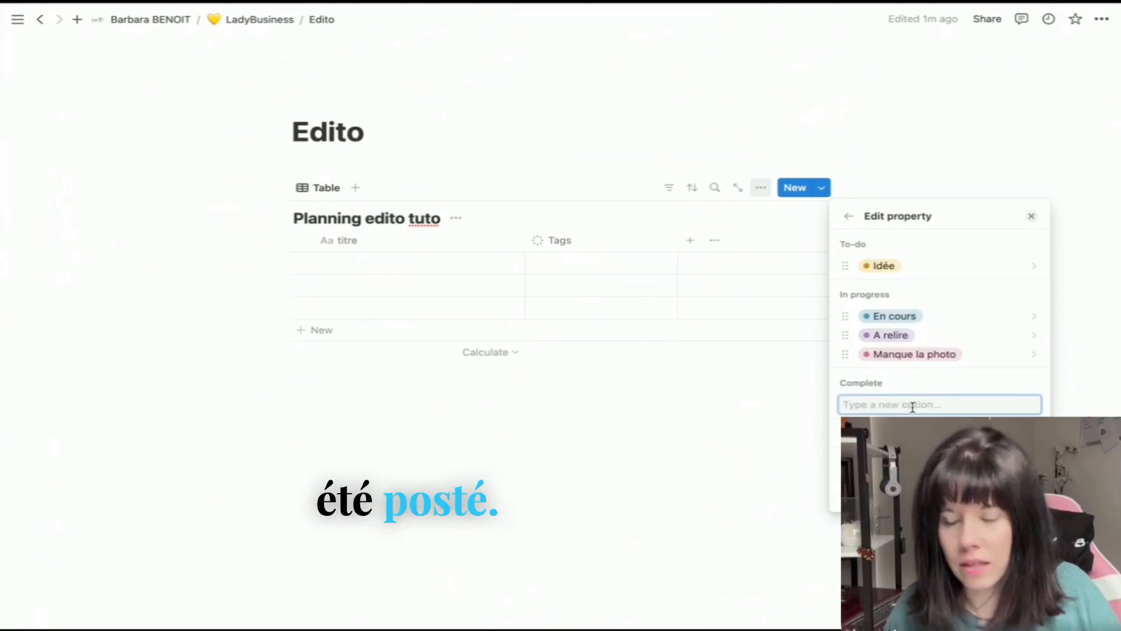
text(Poste)
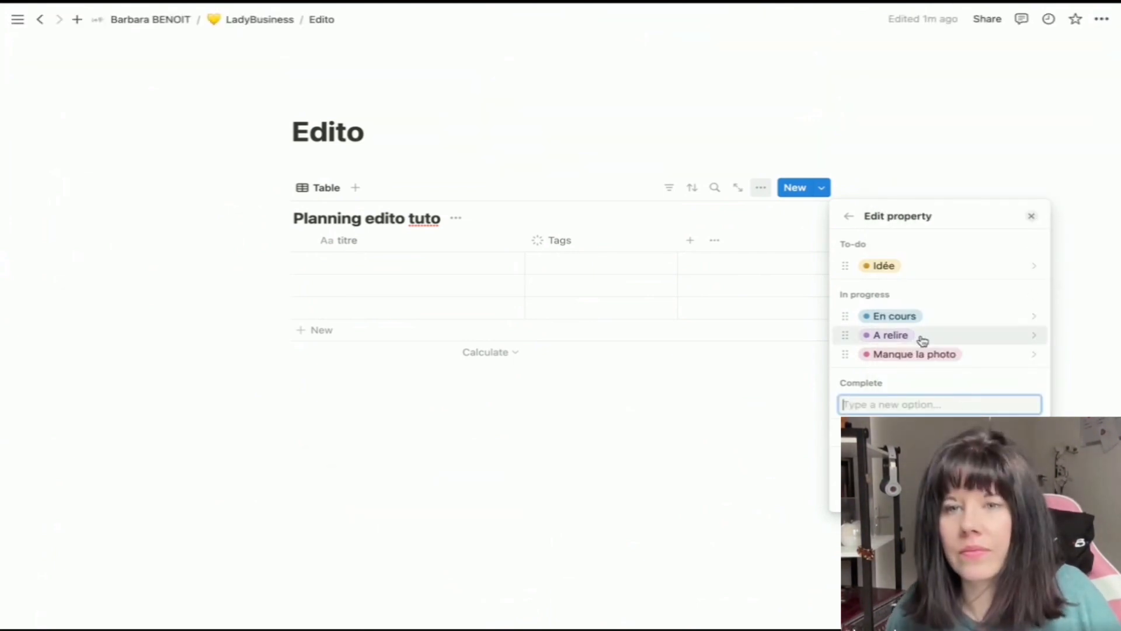
scroll(911, 351, down, 1)
drag(846, 404, 846, 381)
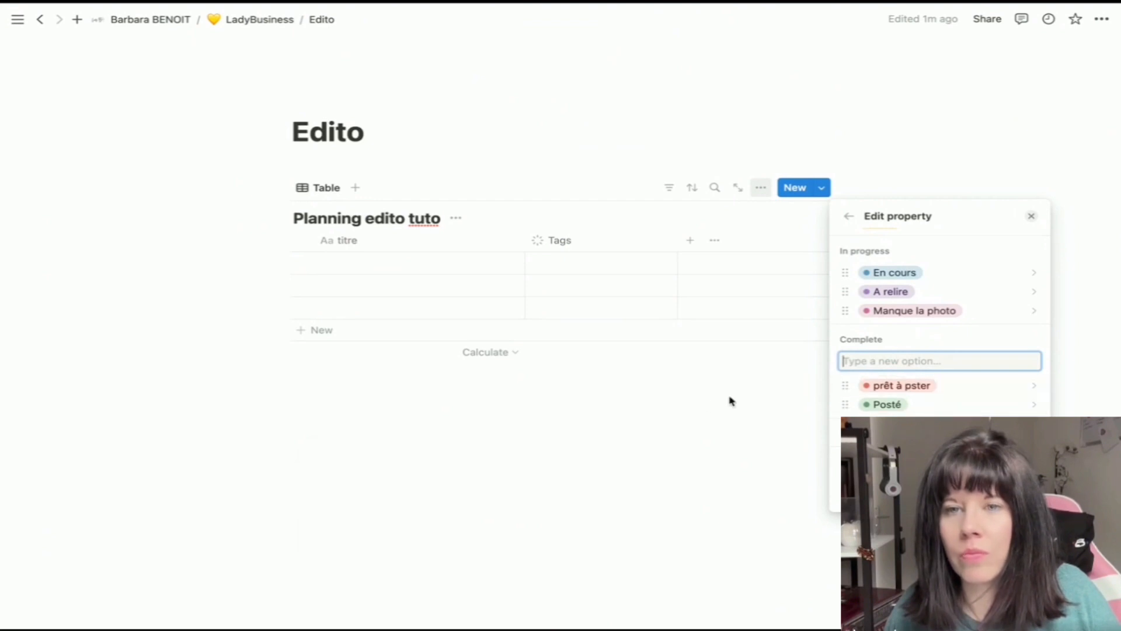
Step: Close the property settings and rename the Tags column as Statut
click(707, 399)
click(552, 239)
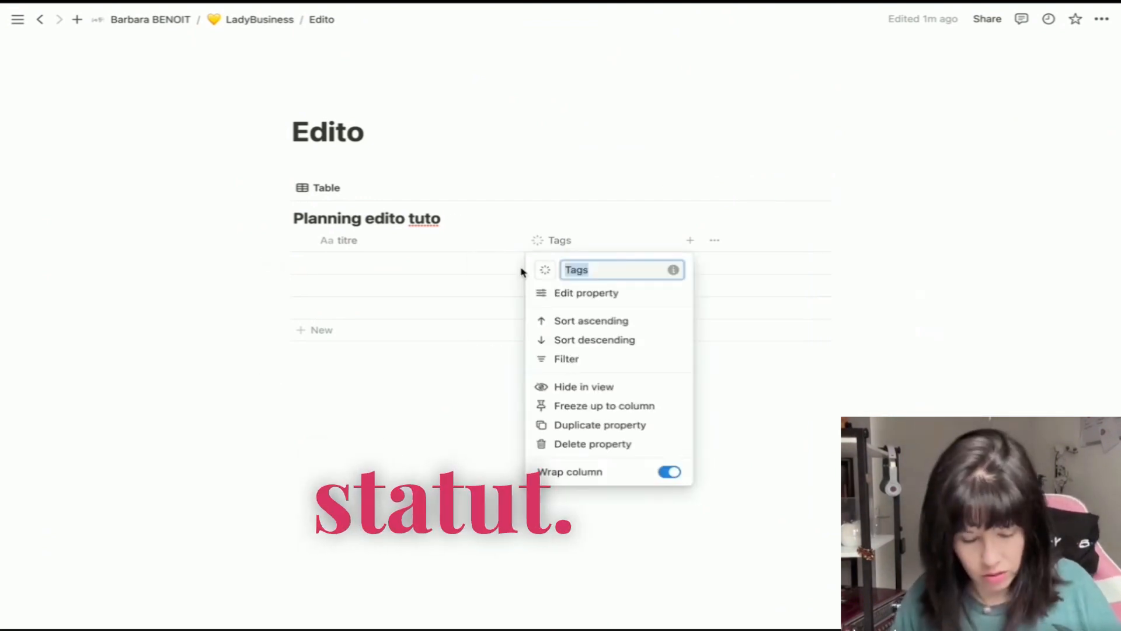
text(Statut)
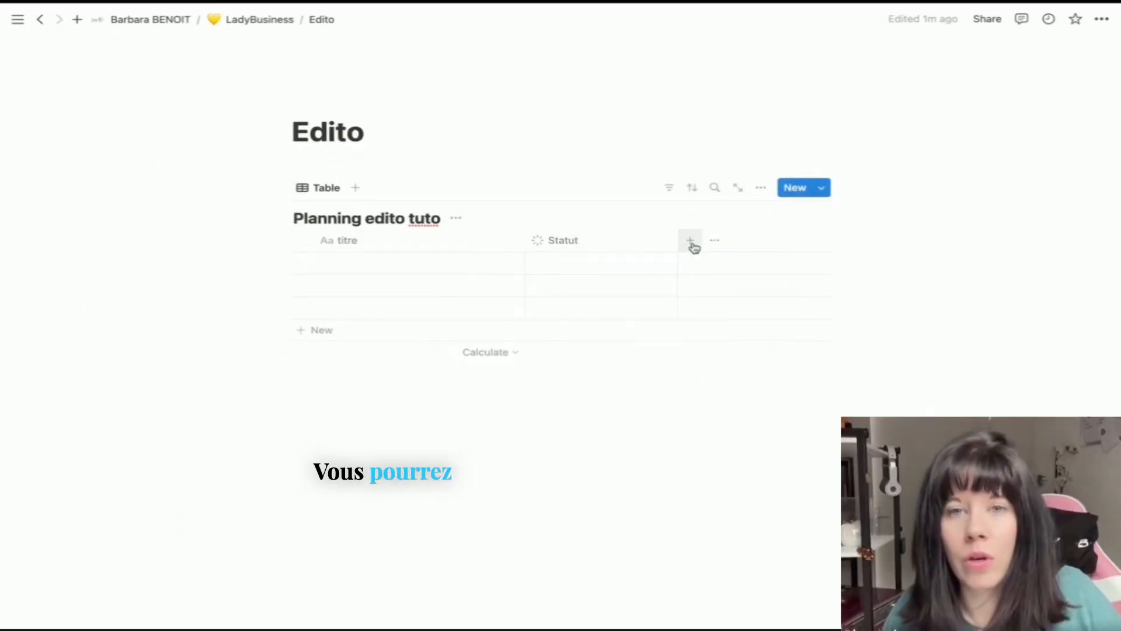
Step: Add a Select property named Plateforme to the table
click(691, 241)
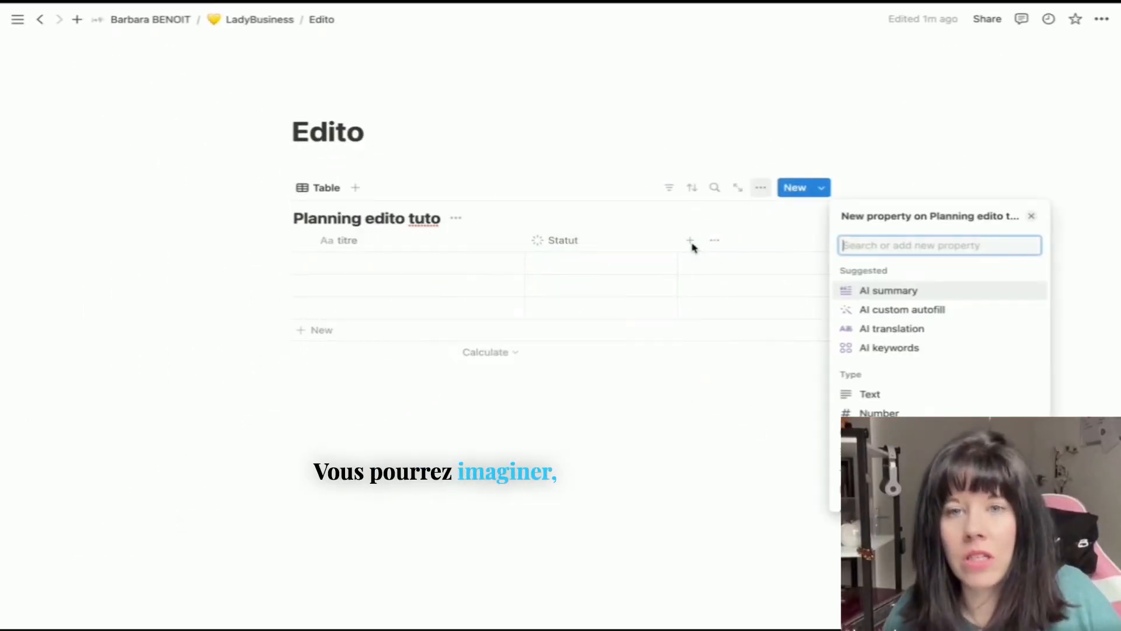
scroll(877, 328, down, 3)
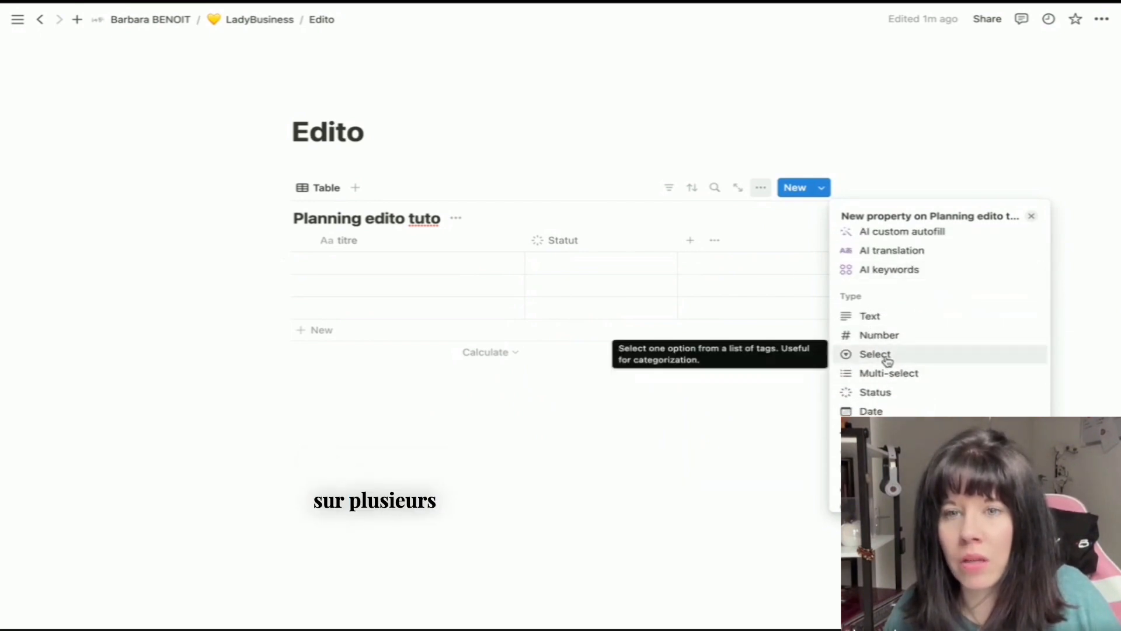
click(880, 358)
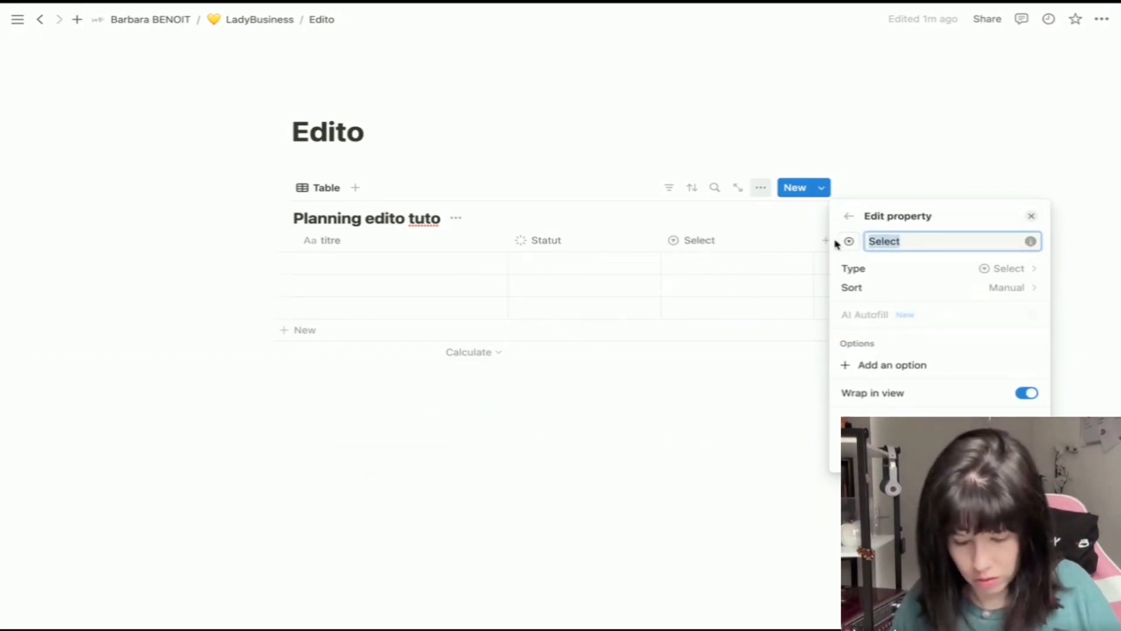
click(730, 258)
Step: Create the Plateforme options Facebok, Insta and Linkedin from the first row's cell, leaving Linkedin selected
click(725, 261)
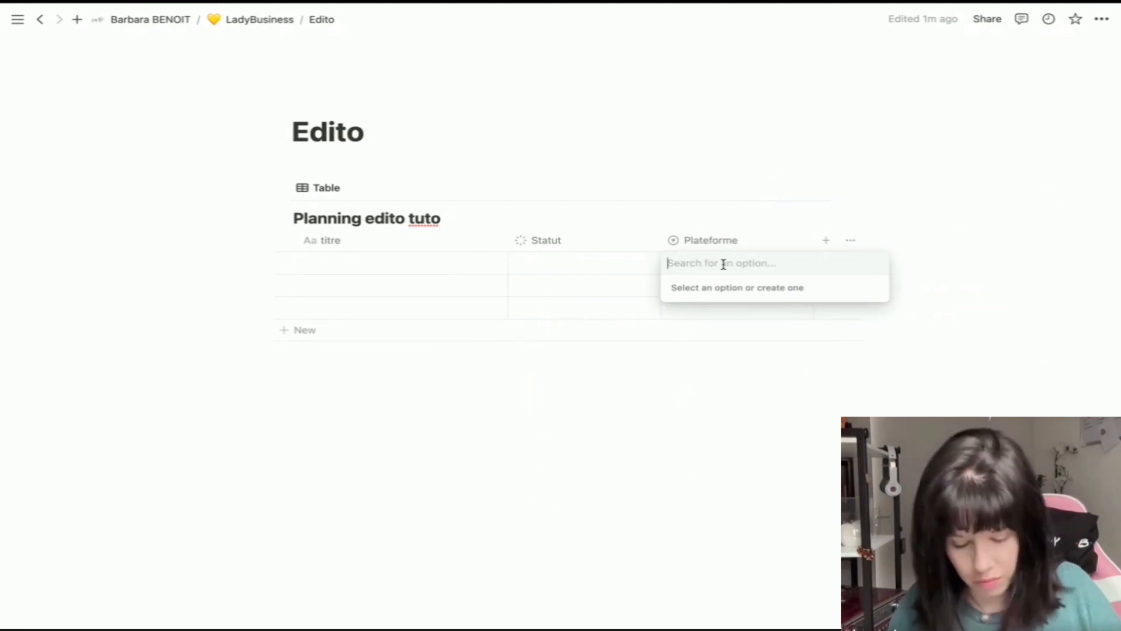
text(Face)
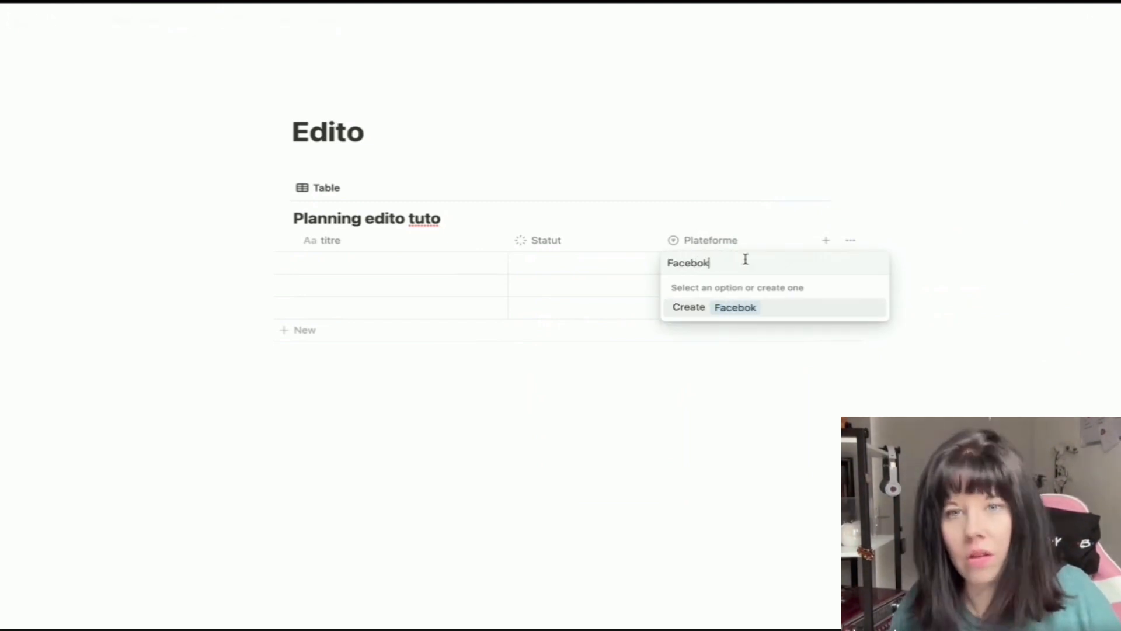
text(bok)
click(694, 310)
click(738, 270)
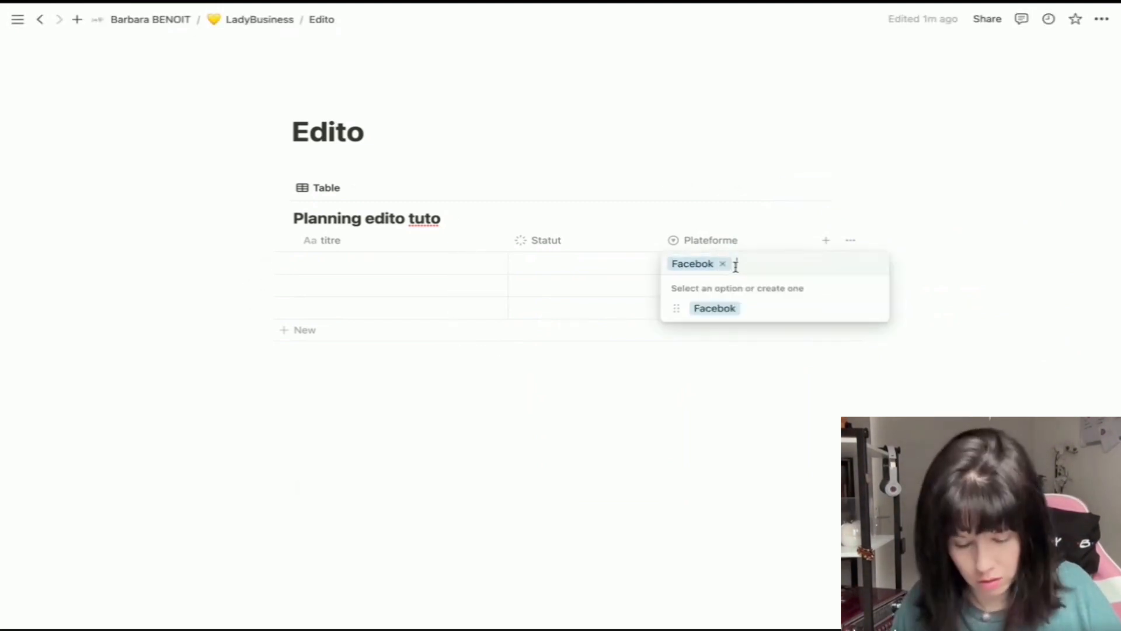
text(I)
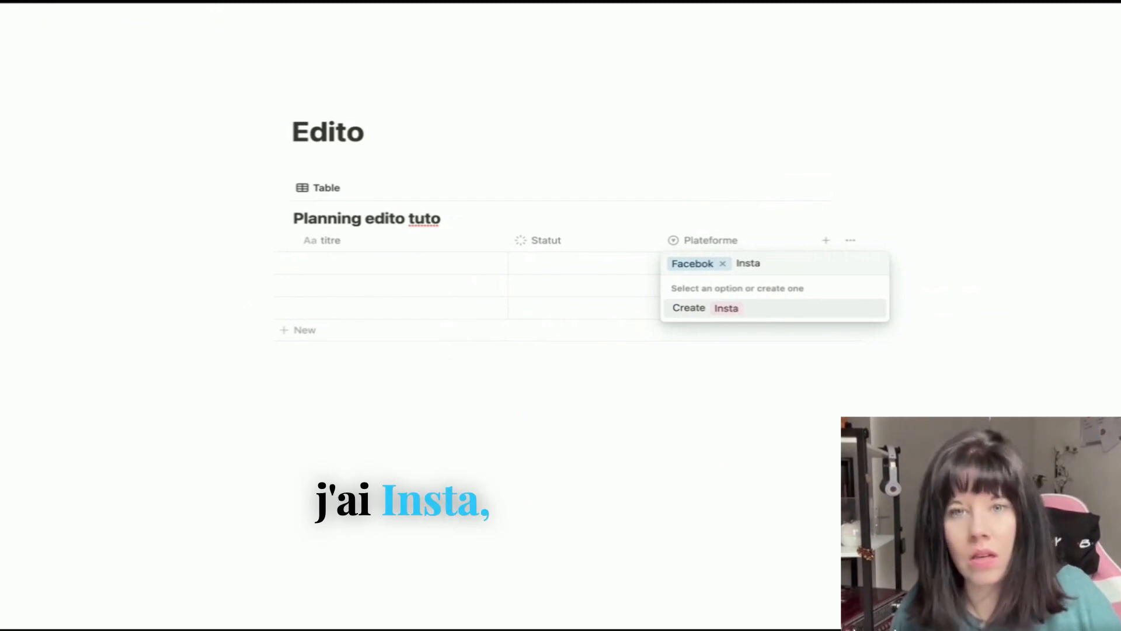
text(nsta)
click(677, 308)
click(748, 265)
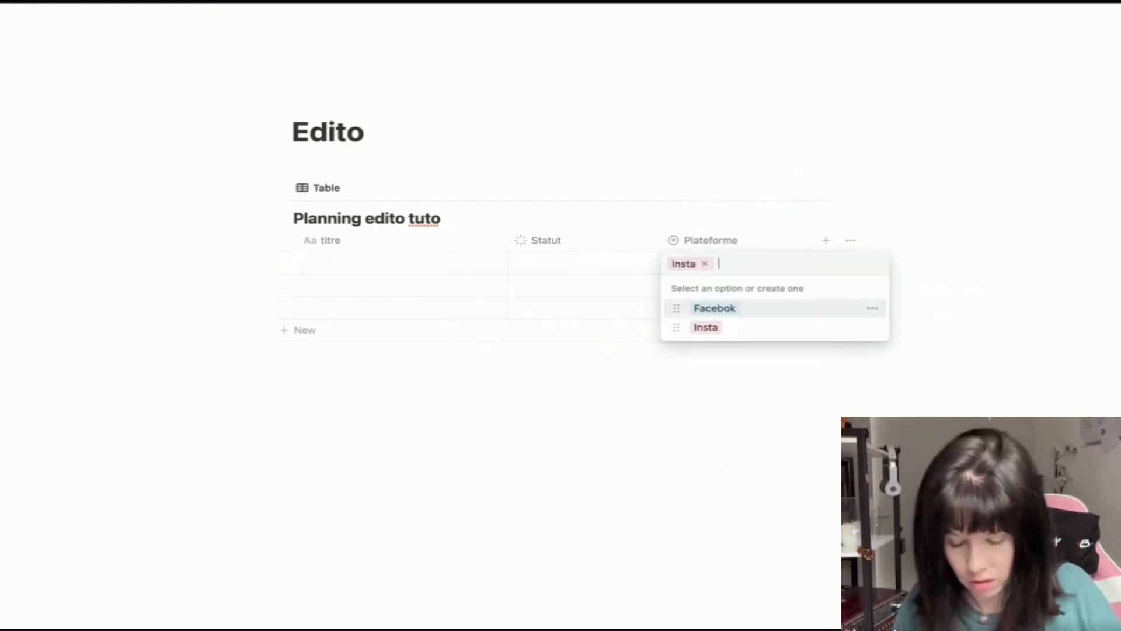
text(Linkedin)
click(688, 314)
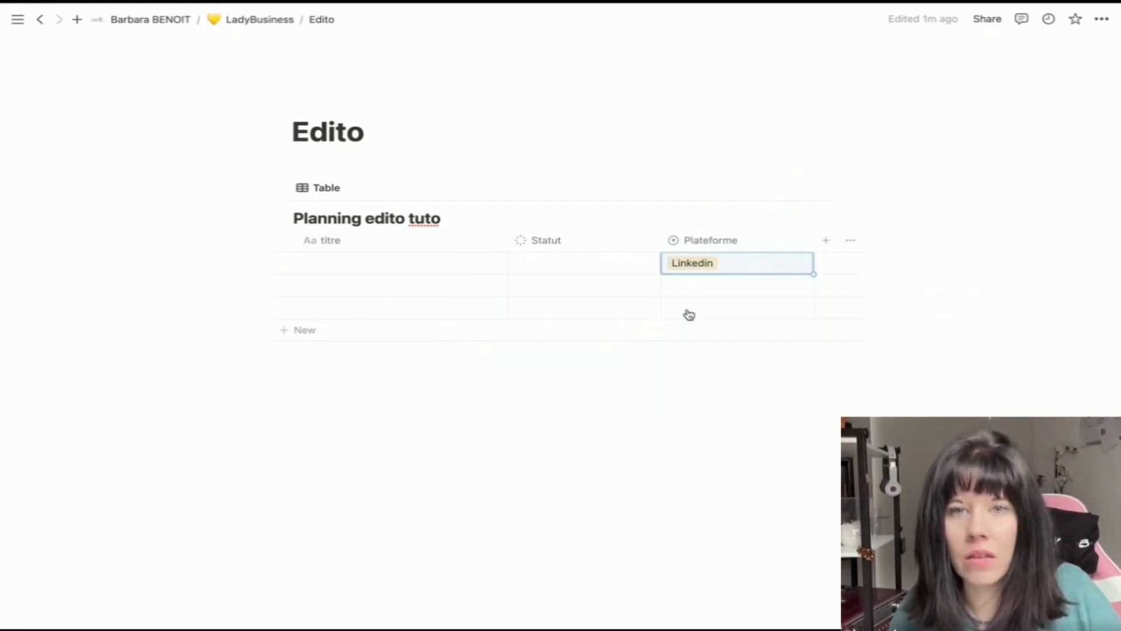
Step: Add a Date property to the planning table, keeping its default name
click(825, 240)
key(Escape)
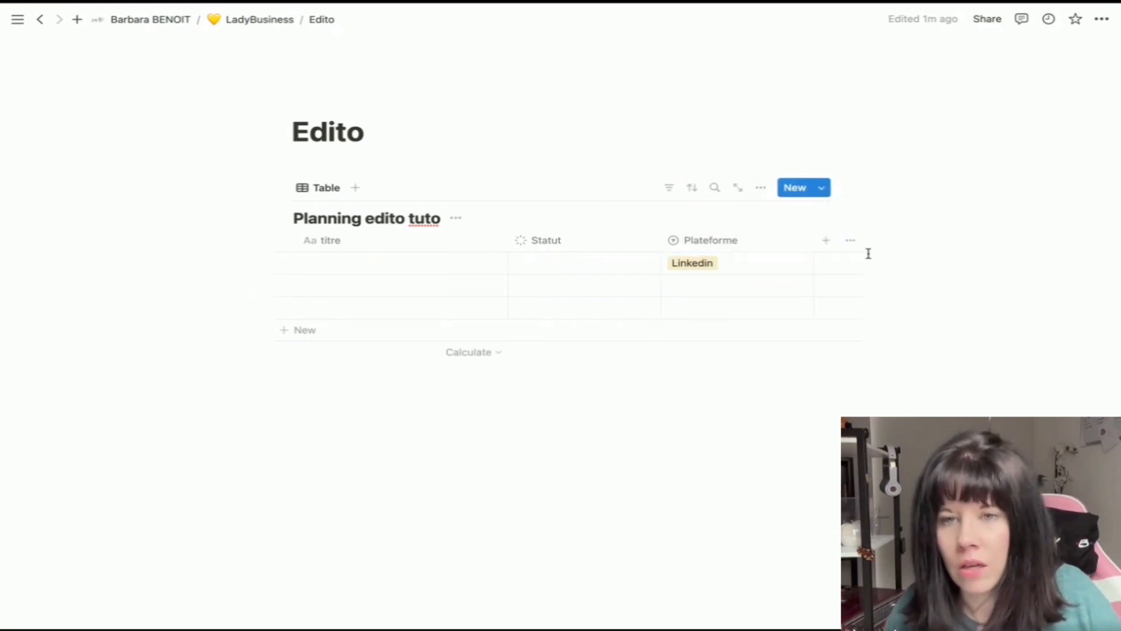
click(827, 242)
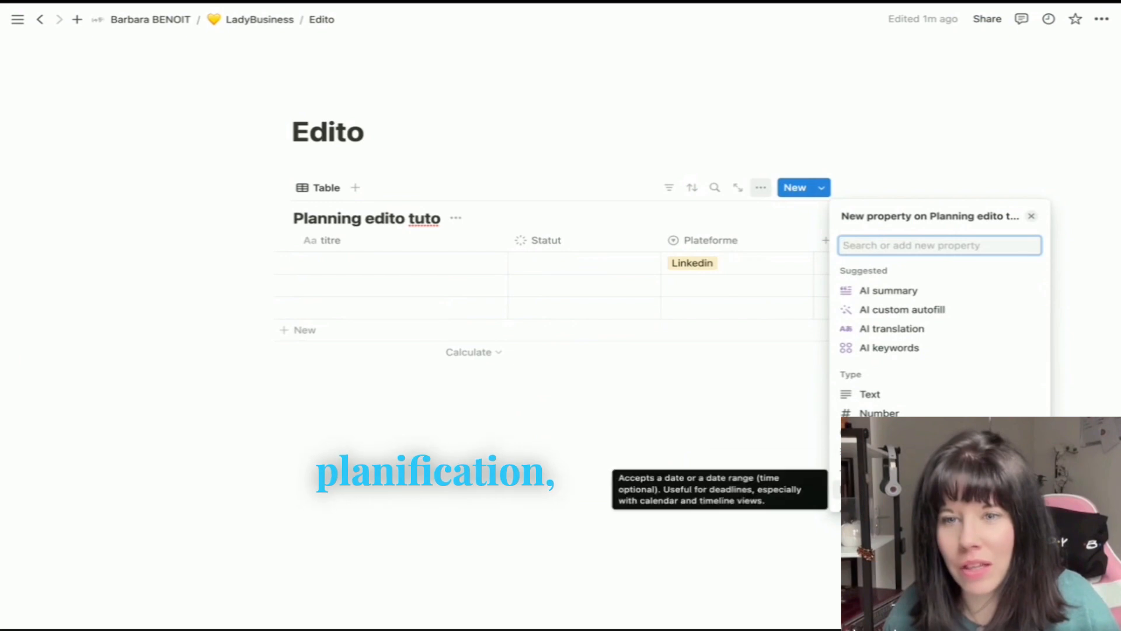
click(875, 489)
click(527, 490)
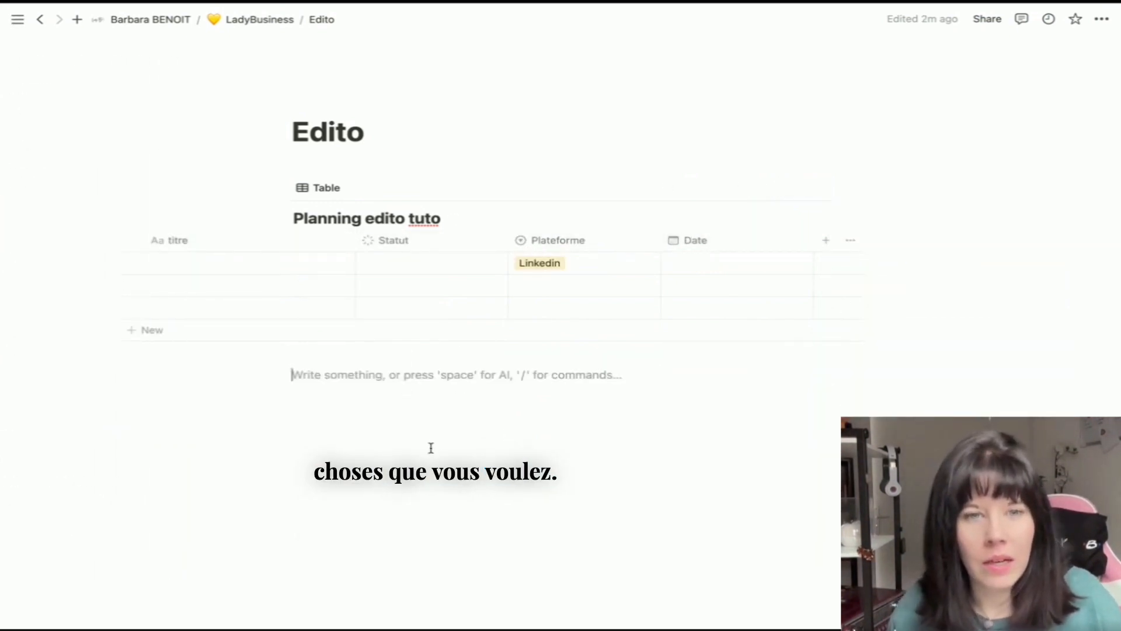
Step: Add a toggle list named Data base below the table and move the planning table inside it
click(293, 375)
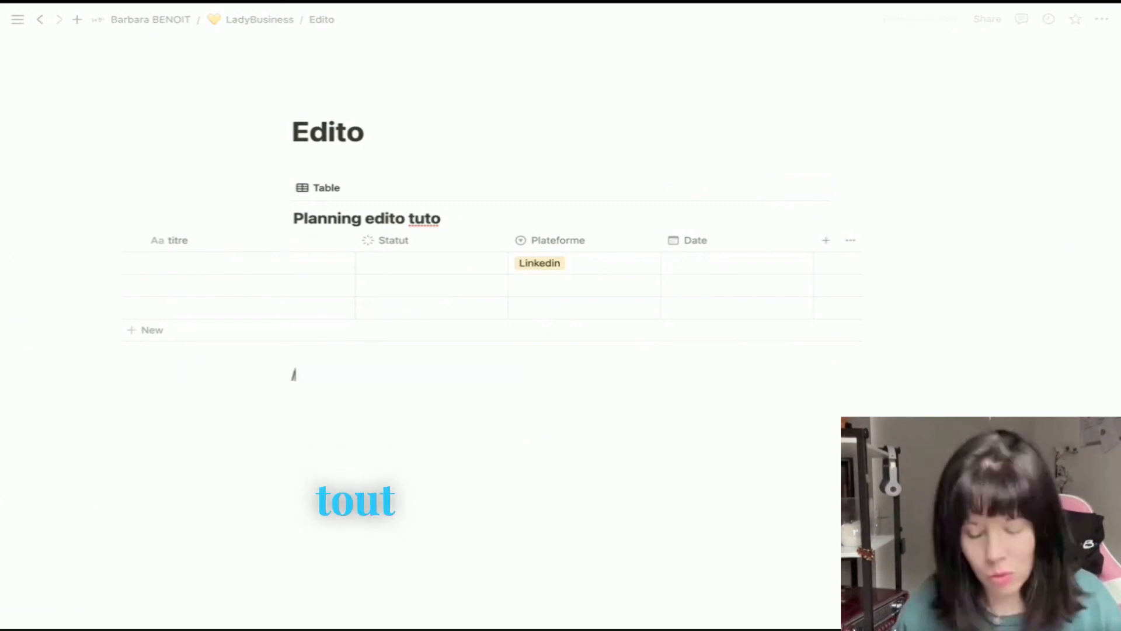
text(/tog)
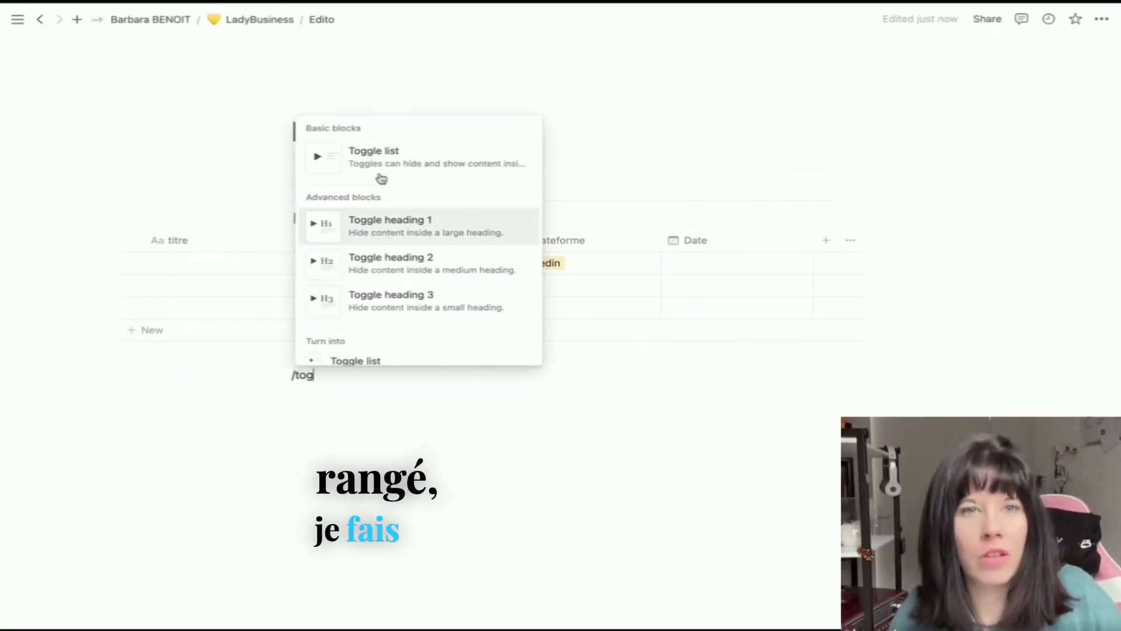
click(358, 151)
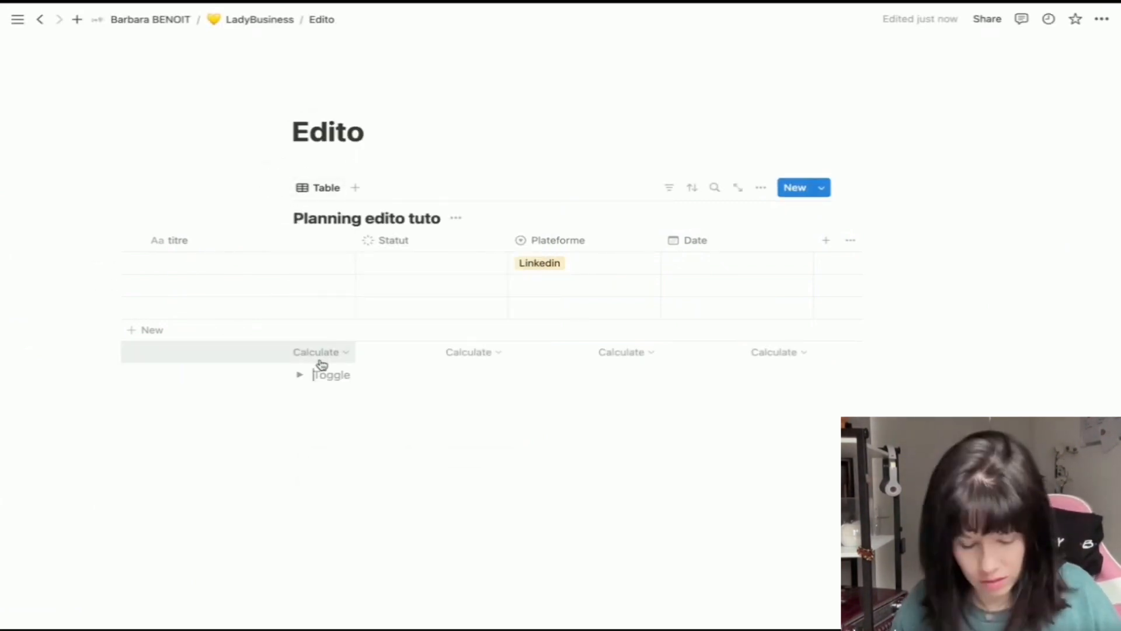
text(Data base)
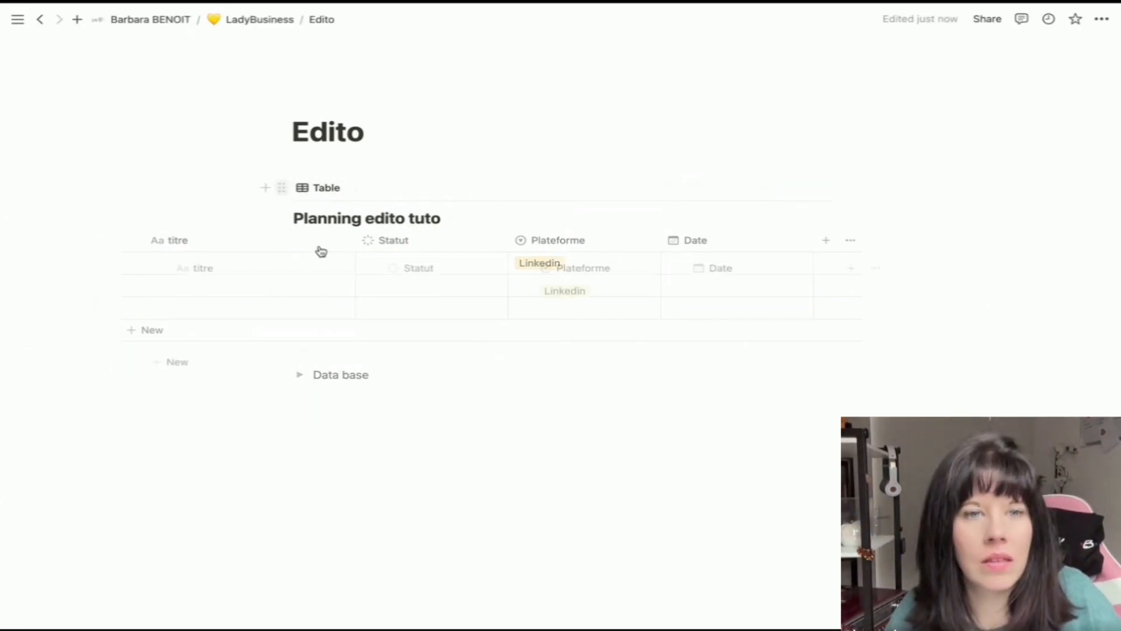
drag(321, 251, 320, 370)
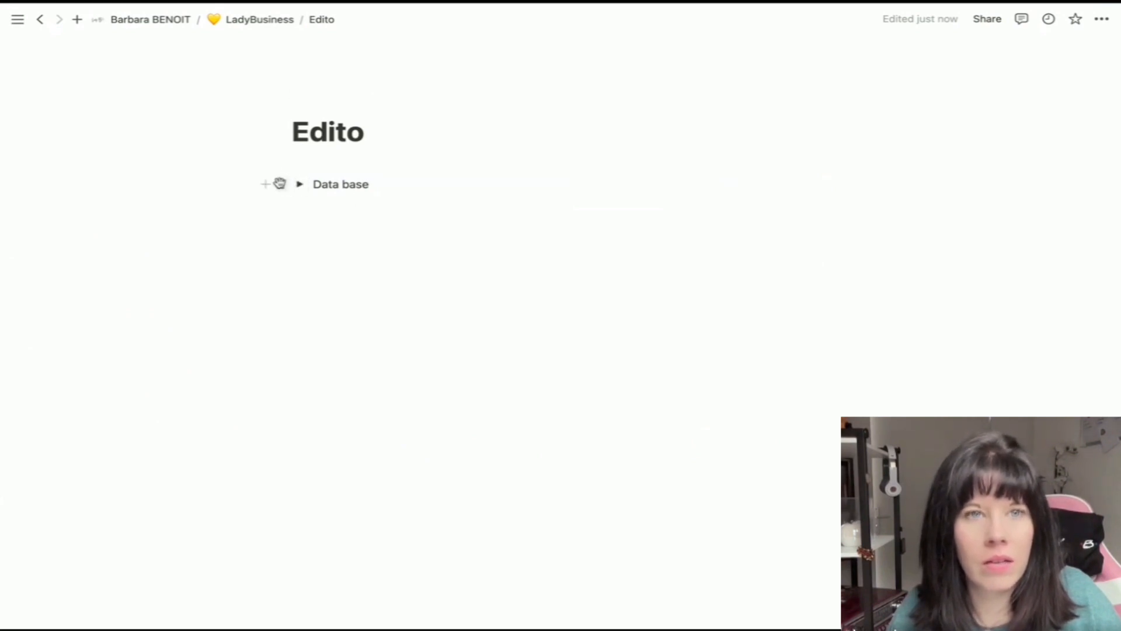
Step: Colour the Data base toggle's text red
click(280, 183)
mouse_move(247, 285)
click(292, 312)
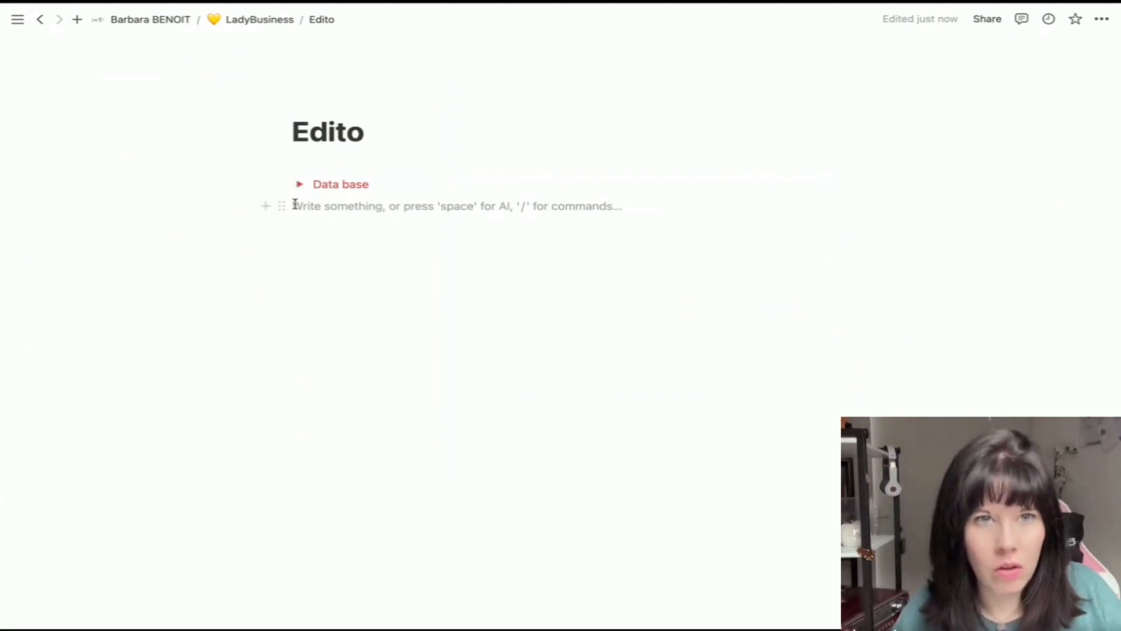
Step: Move an empty block above the Data base toggle and add blank lines until the toggle is far down the page
drag(281, 206, 298, 166)
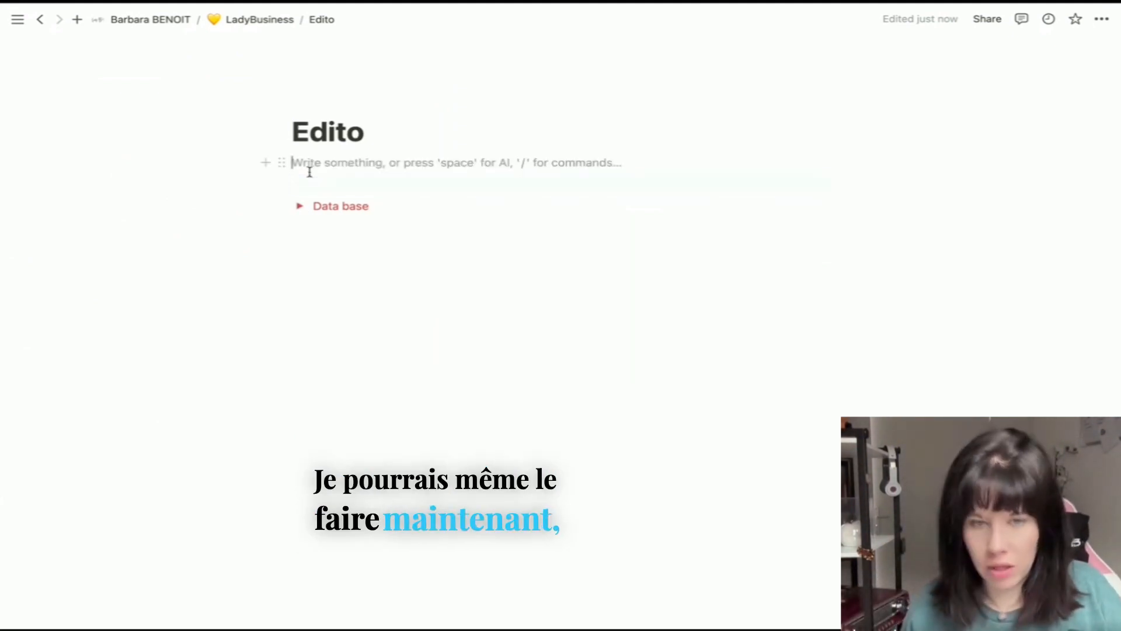
key(Return)
key(Return)
key(Return)
key(Return)
key(Return)
key(Return)
key(Return)
key(Return)
key(Return)
key(Return)
key(Return)
key(Return)
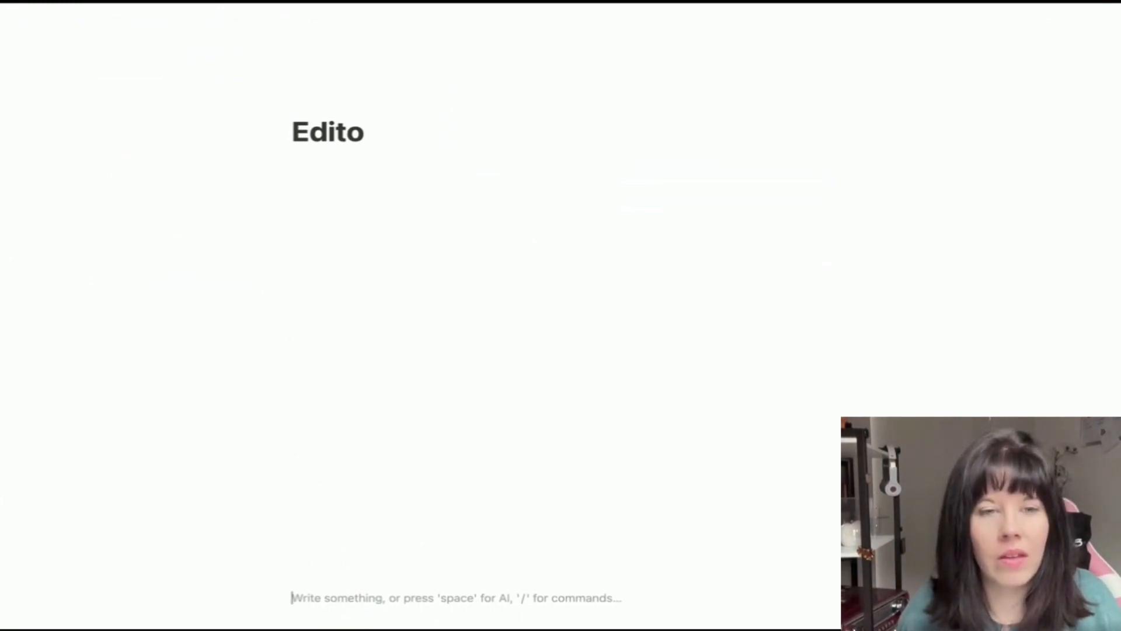
key(Return)
key(Return)
key(Return)
key(Return)
key(Return)
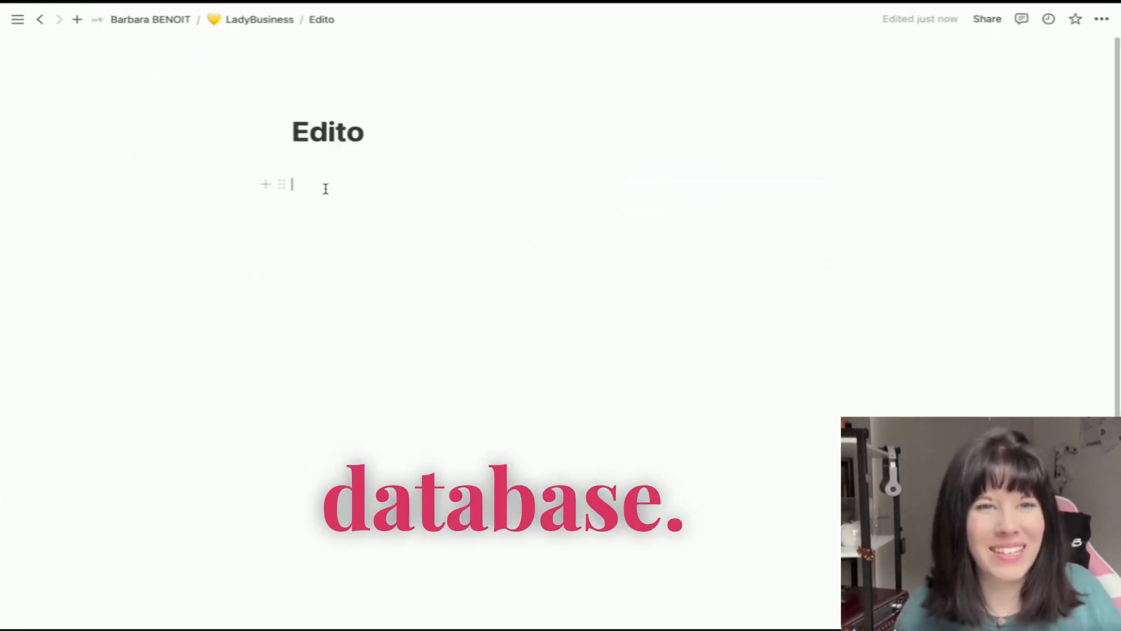
Step: Insert a linked table view of the Planning edito tuto database under the page title, based on its existing Table view
text(/vie)
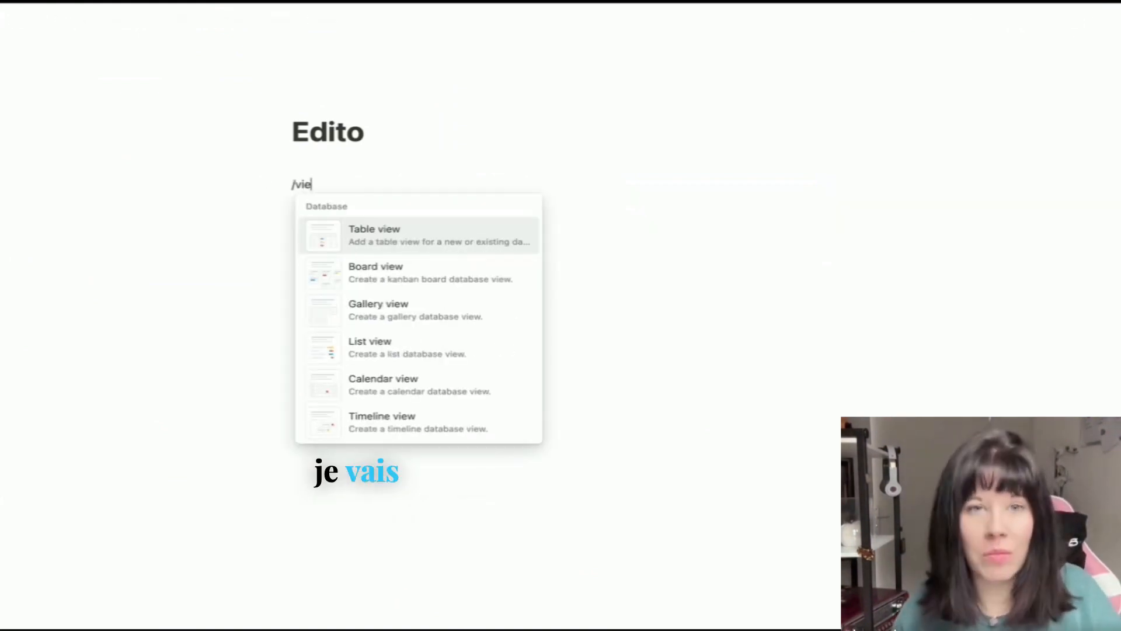
click(345, 231)
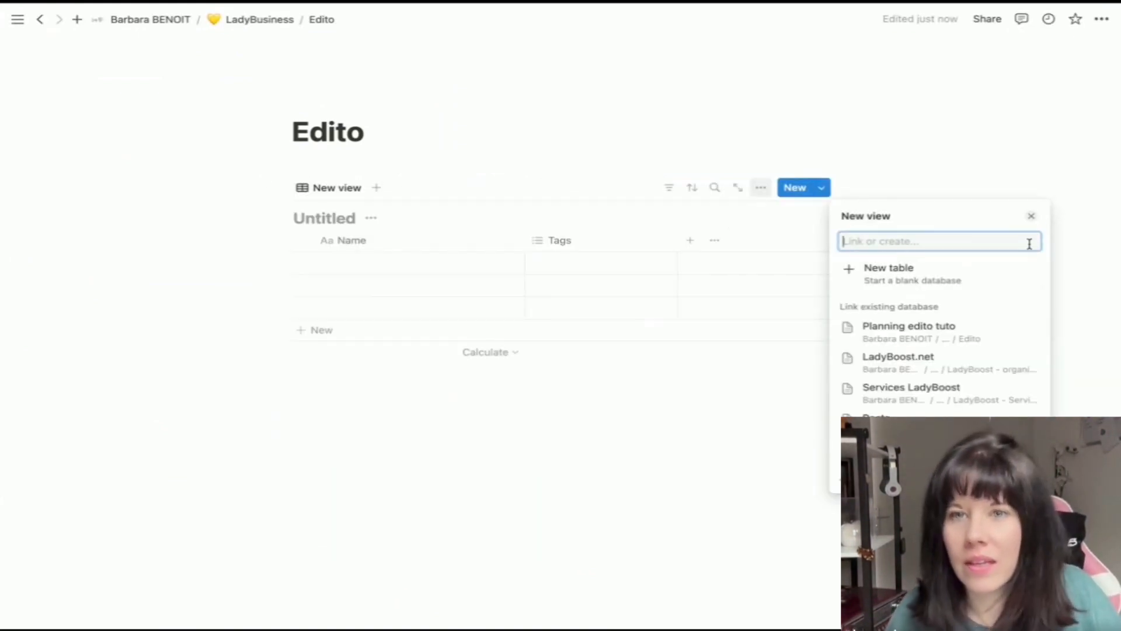
click(980, 333)
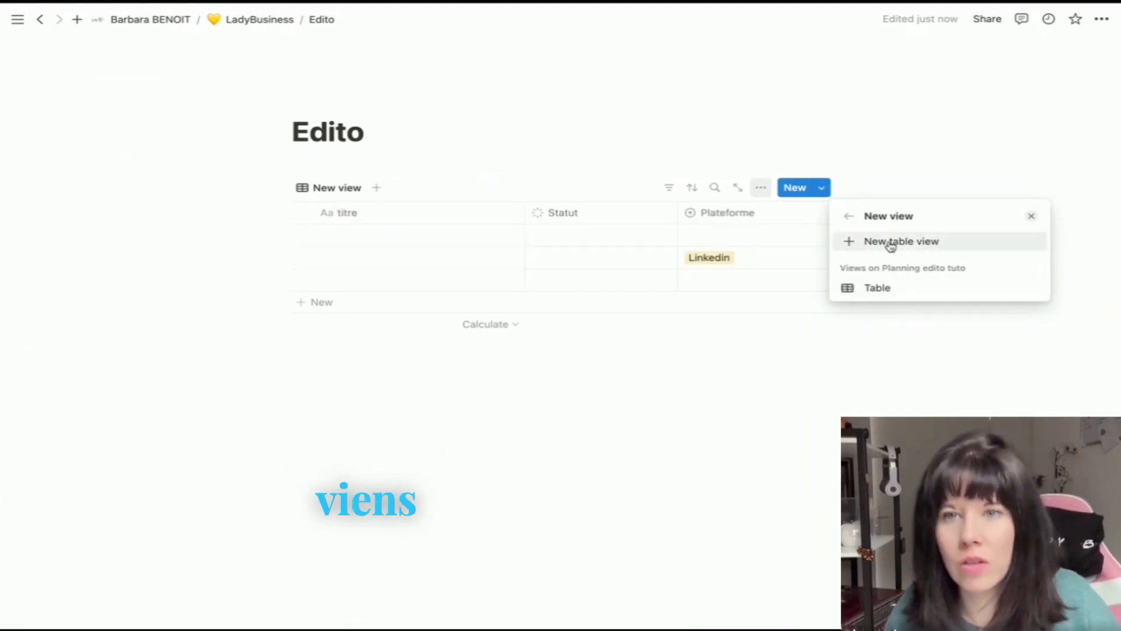
click(876, 288)
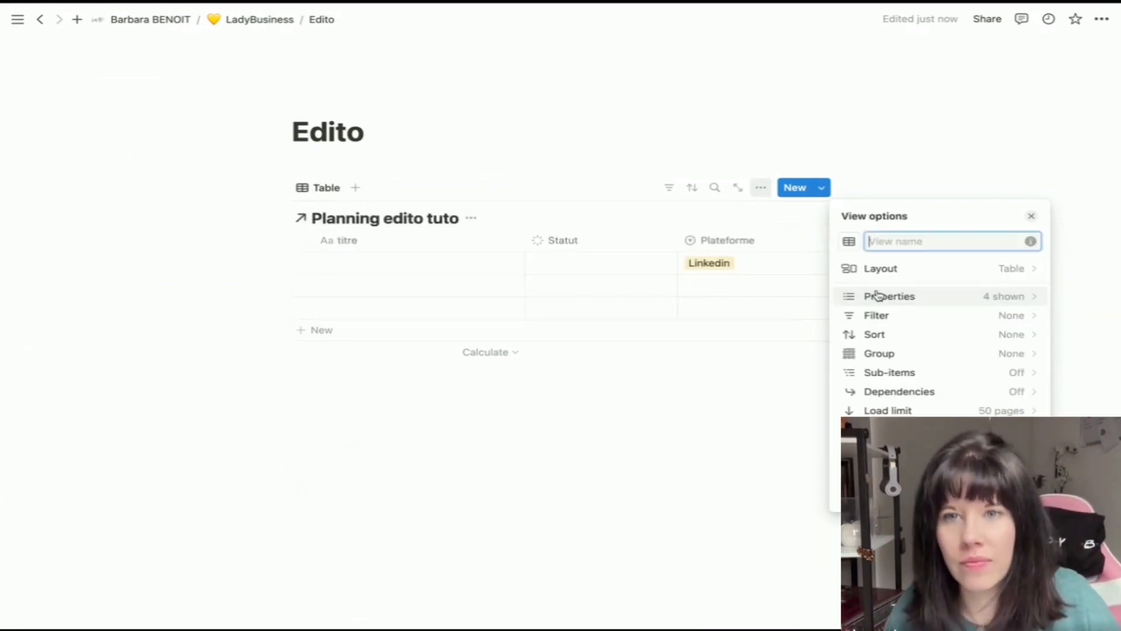
Step: Switch the linked view's layout to Board and close the view options
click(915, 269)
click(920, 259)
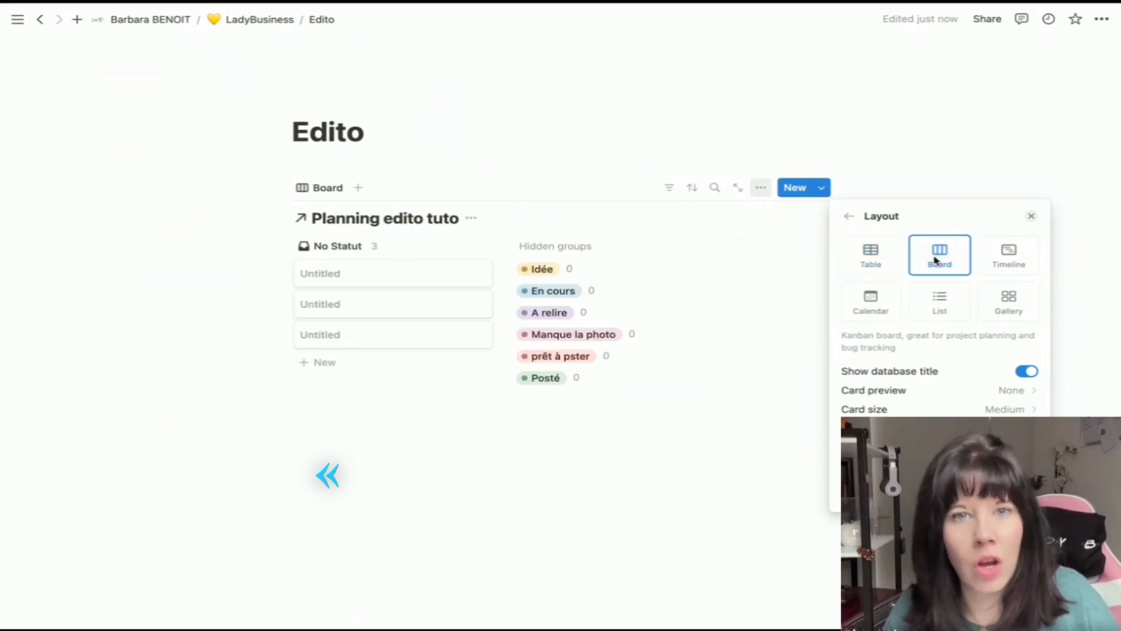
click(394, 421)
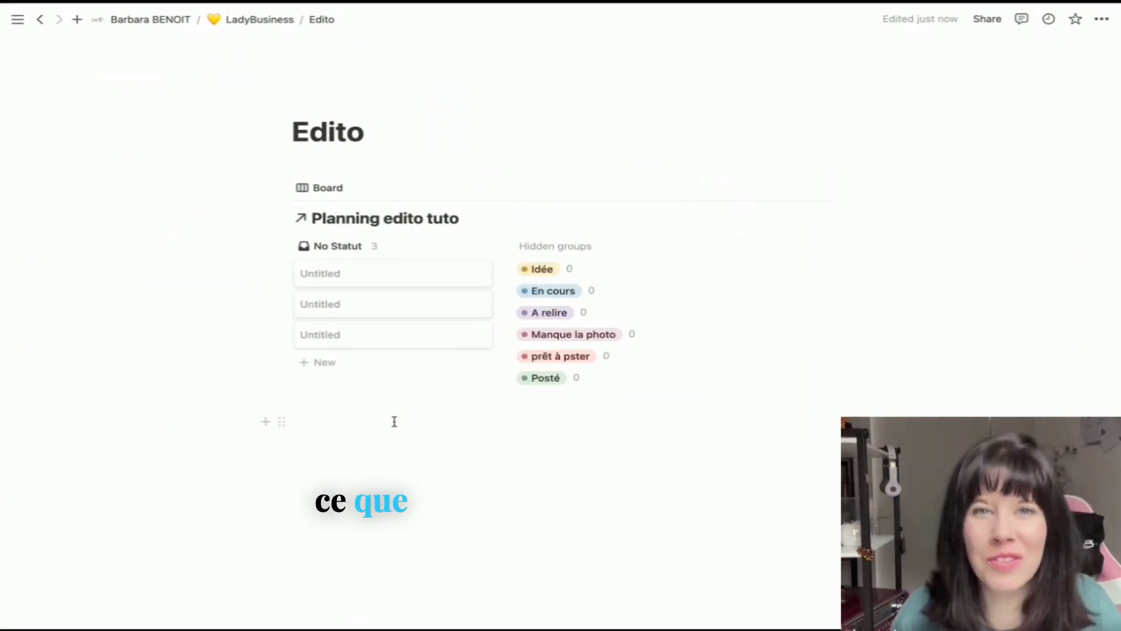
Step: Title the first untitled card idée 1 and set its status to Idée
click(386, 275)
text(idée 1)
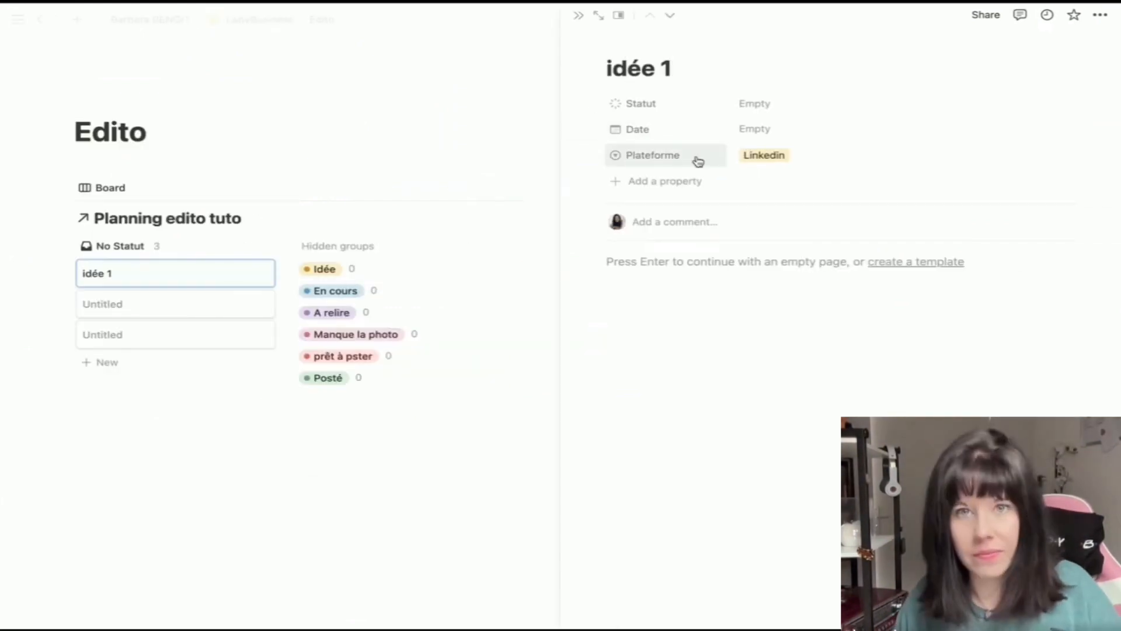
click(753, 103)
click(770, 147)
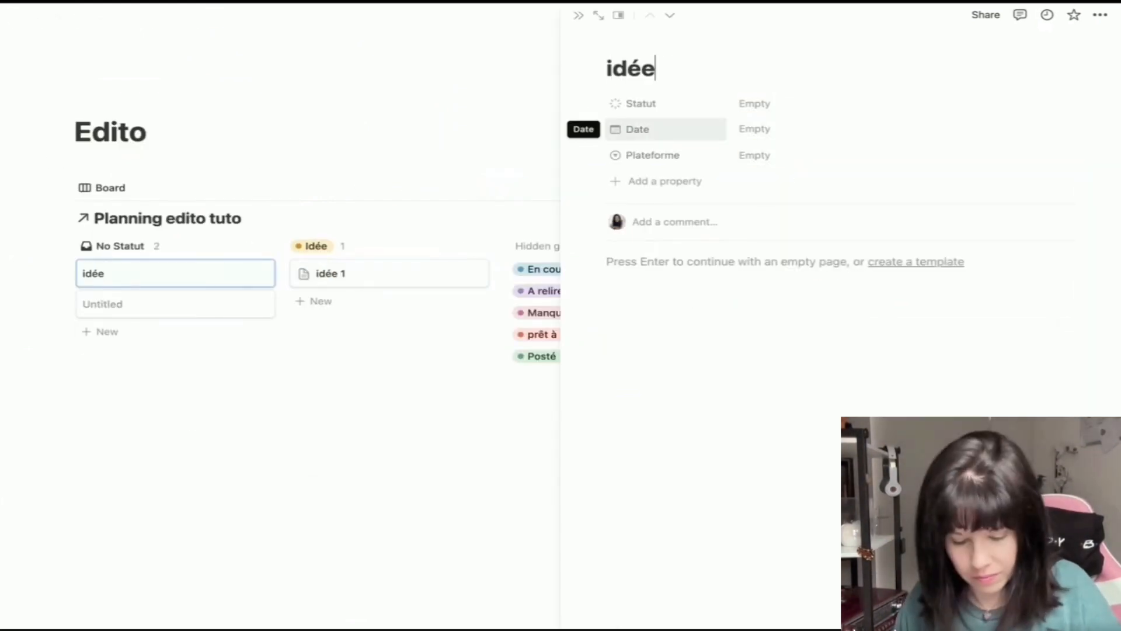
Step: Title the next card idée 2, with status En cours and platform Insta
text(2)
click(759, 103)
click(780, 198)
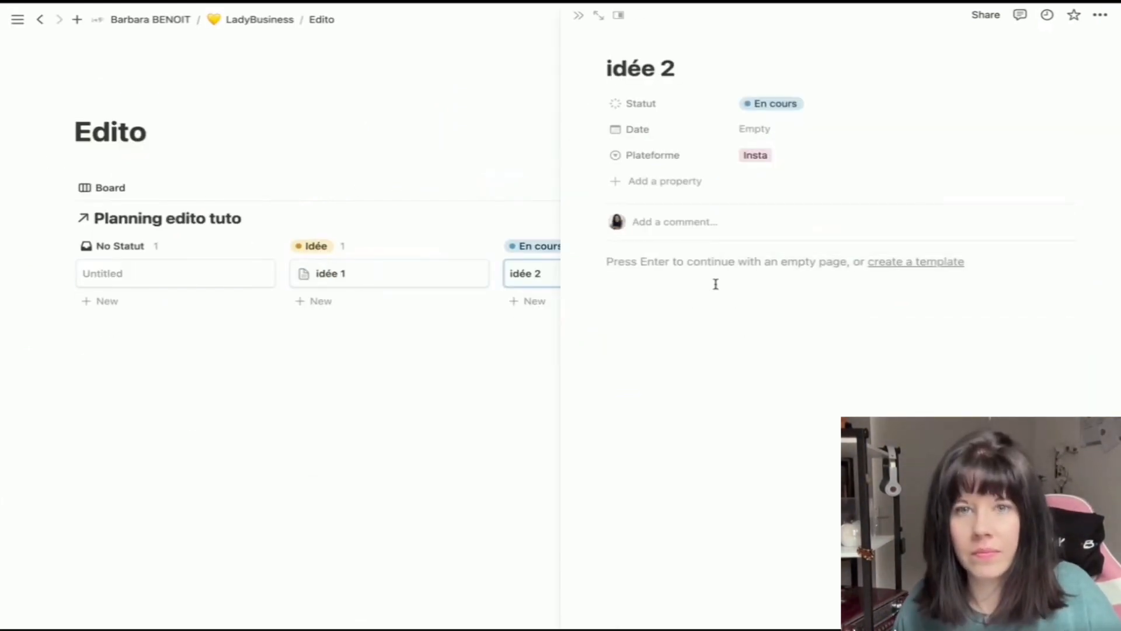
Step: Title the last untitled card idée 3 and set its status to A relire
text(idée 3)
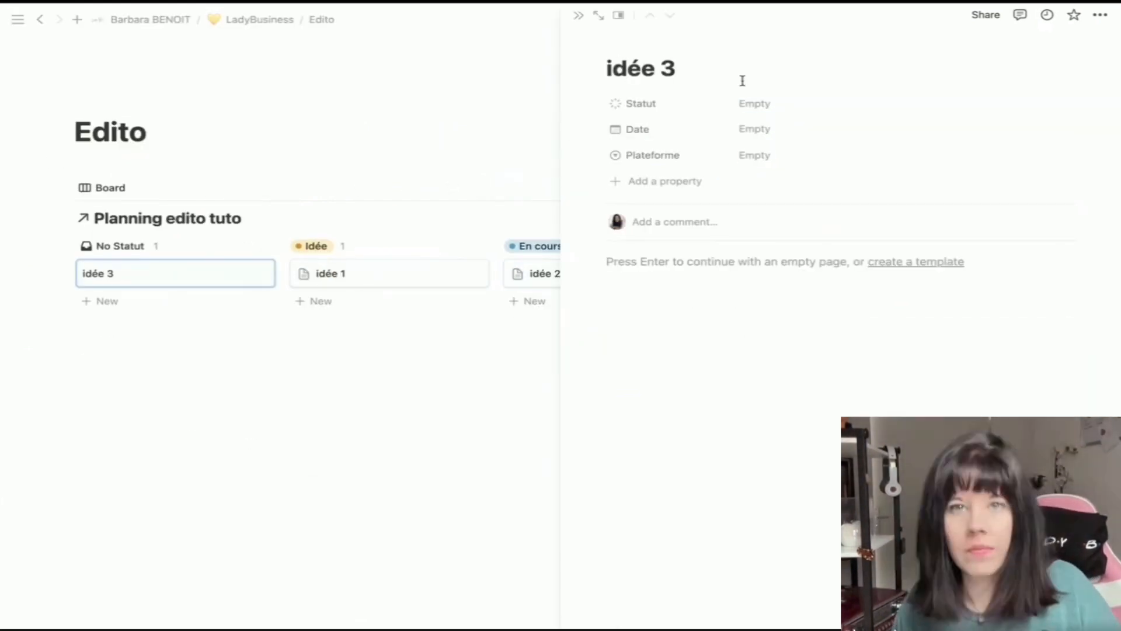
click(759, 103)
click(776, 217)
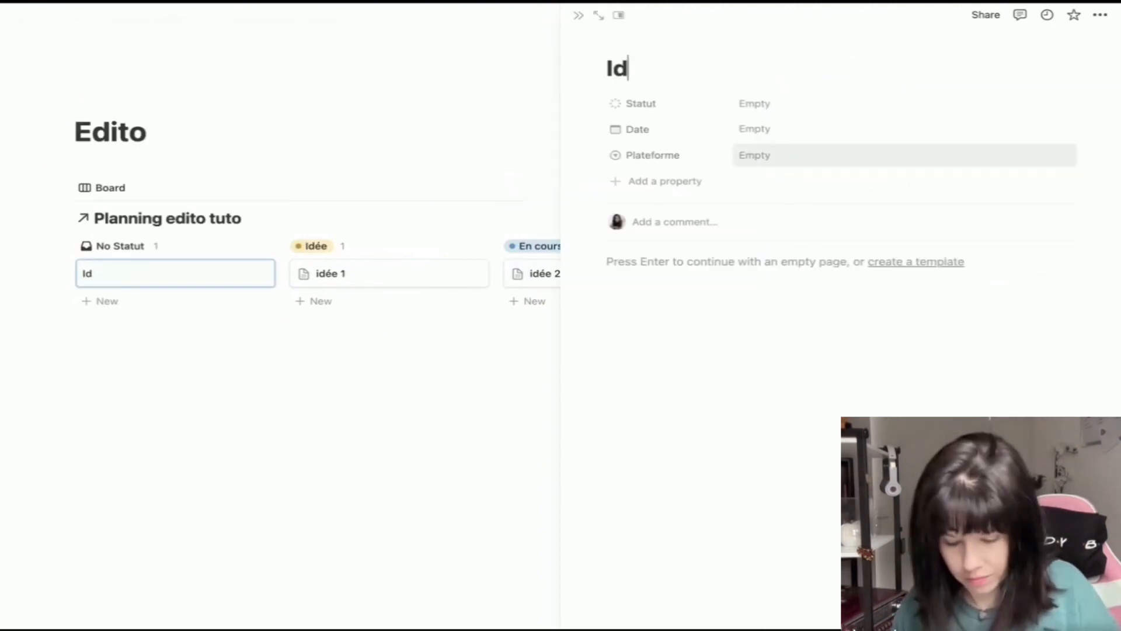
Step: Create a card titled Idée 4 with status Manque la photo, platform Linkedin, date April 26, 2024 and some filler body text
text(ée 4)
click(759, 104)
click(776, 236)
click(759, 155)
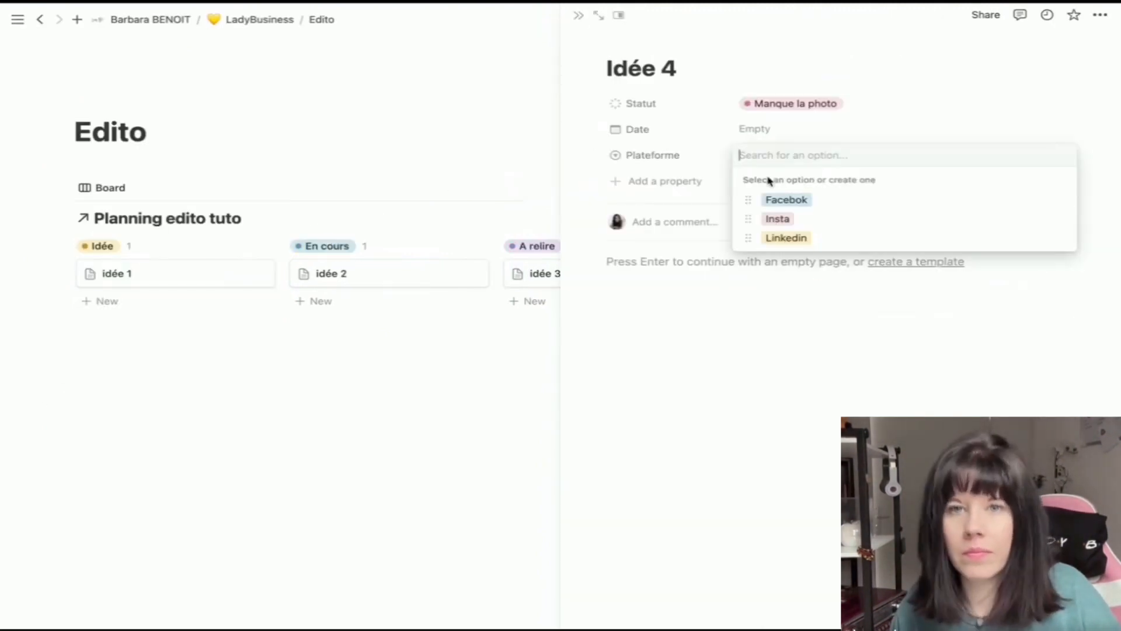
click(784, 238)
click(759, 129)
click(859, 293)
text(ù^mploiknjuhygtfrté)
key(Escape)
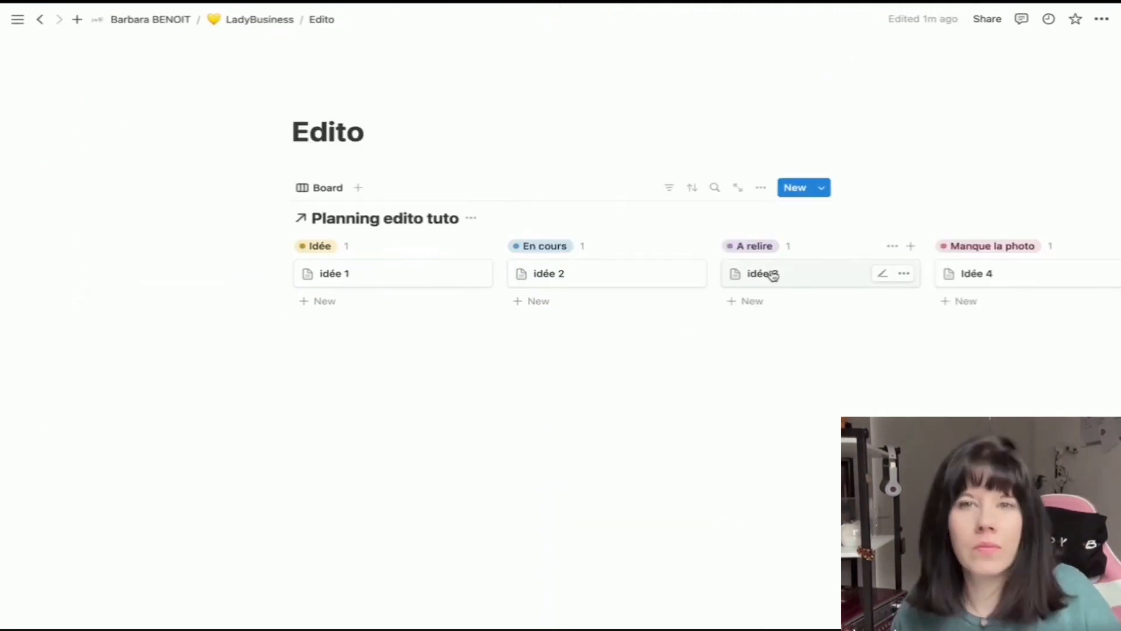
Step: Create a card titled Idée 18 with status prêt à pster, date May 1, 2024, platform Facebok and the body text dfvghbjk
scroll(774, 275, right, 10)
click(797, 190)
text(Idée 18)
click(759, 104)
click(784, 286)
click(760, 129)
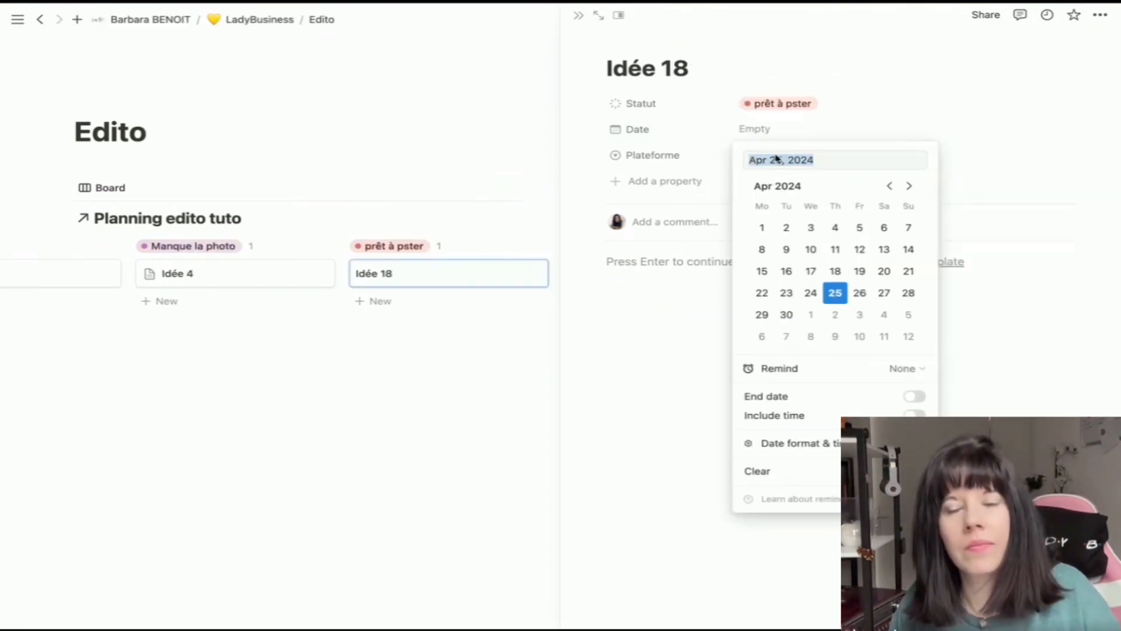
click(811, 315)
text(dFrghtdx)
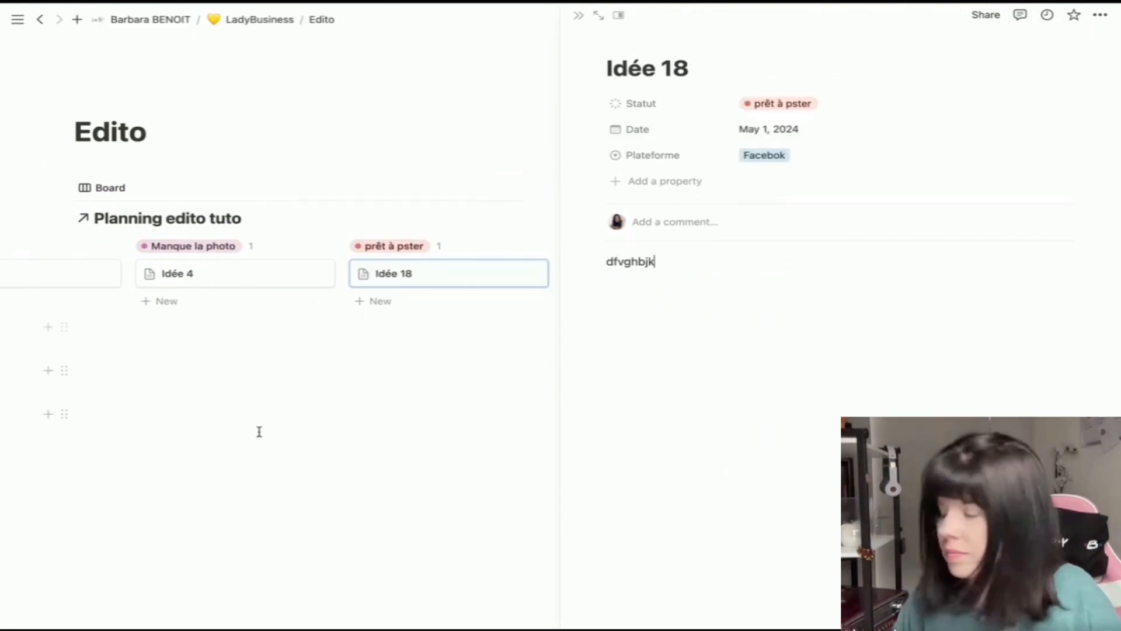
key(Escape)
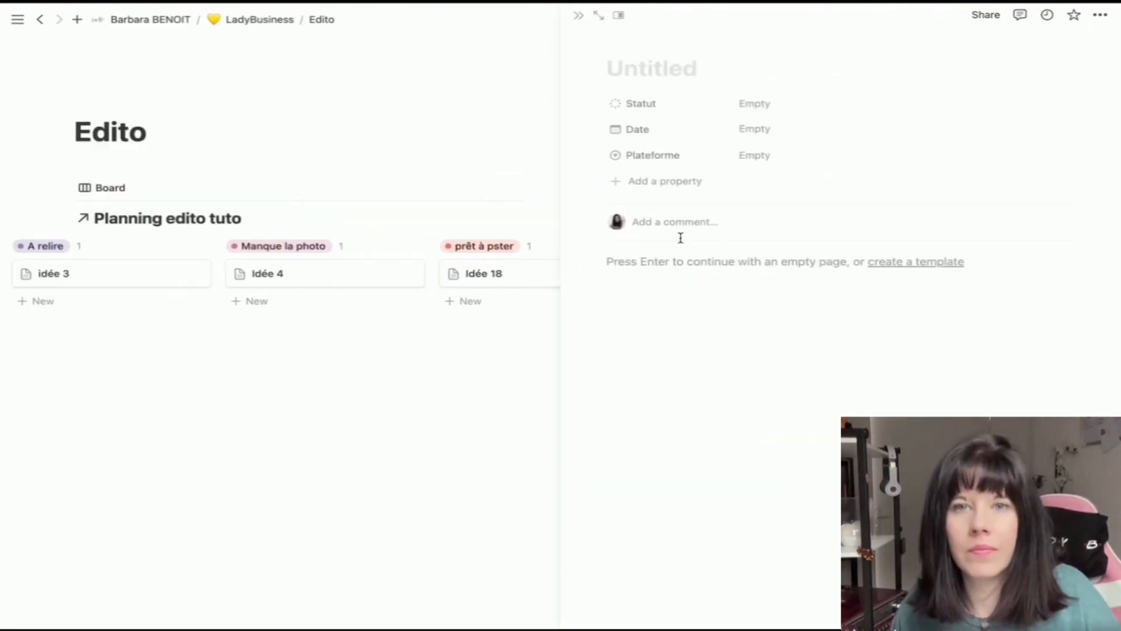
Step: Title the new card Idée 222, with status Posté, platform Insta and the body text dfghjklm
text(Idée 22)
text(2)
click(759, 103)
click(759, 129)
click(758, 155)
click(765, 217)
click(630, 261)
text(dfghjklm)
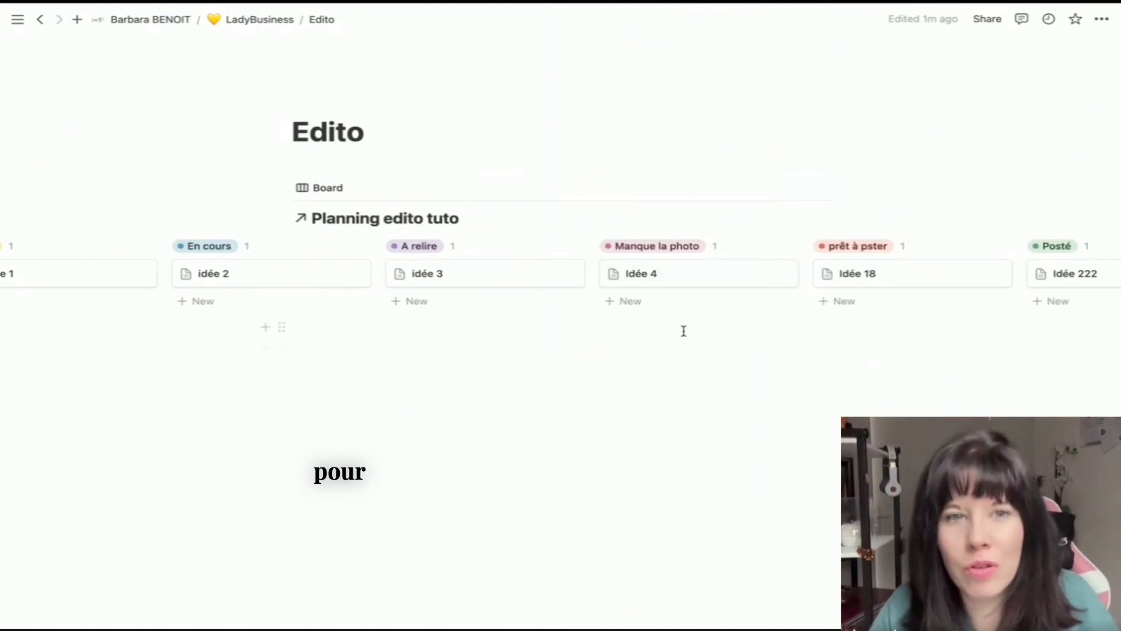
Step: Change the status of the idée 1 card from the Idée column to En cours and close its page
scroll(351, 286, left, 5)
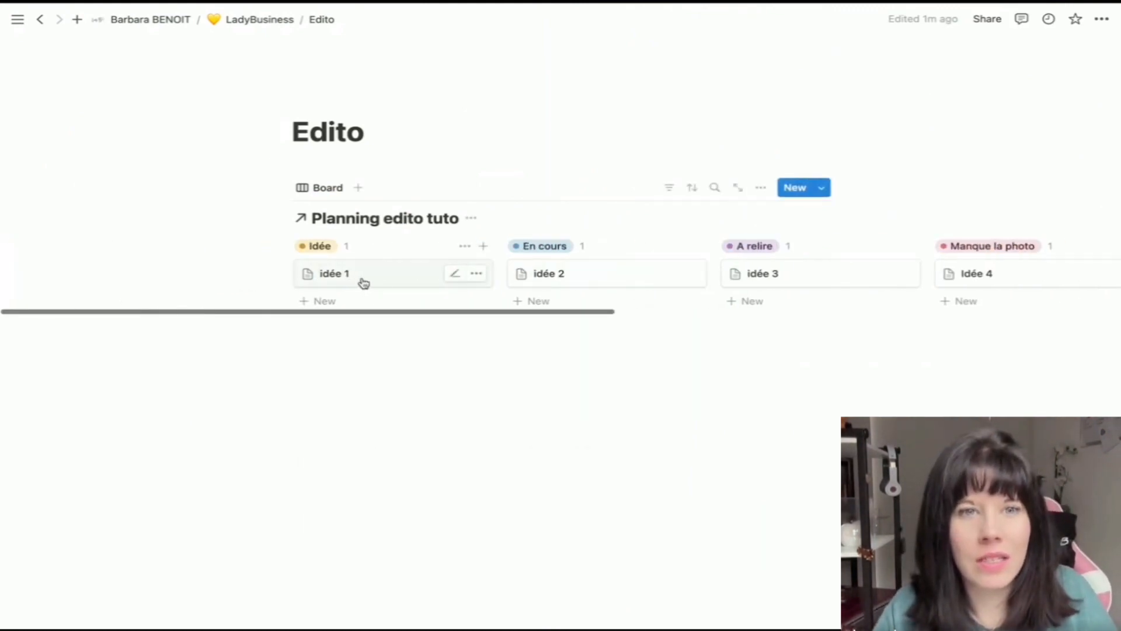
scroll(463, 313, right, 6)
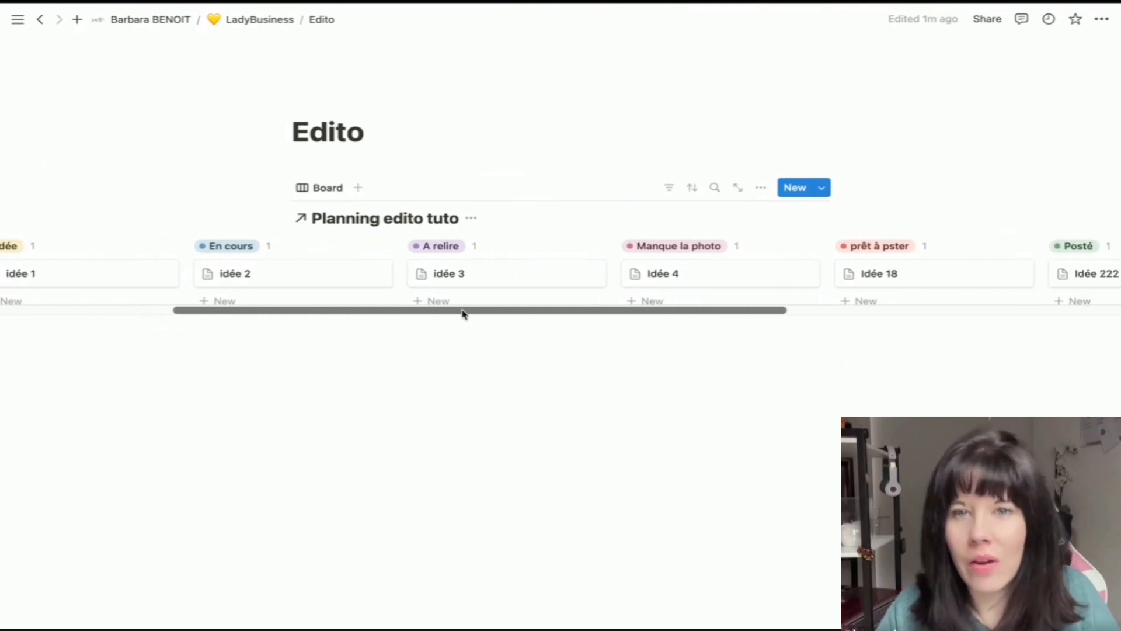
scroll(463, 313, right, 3)
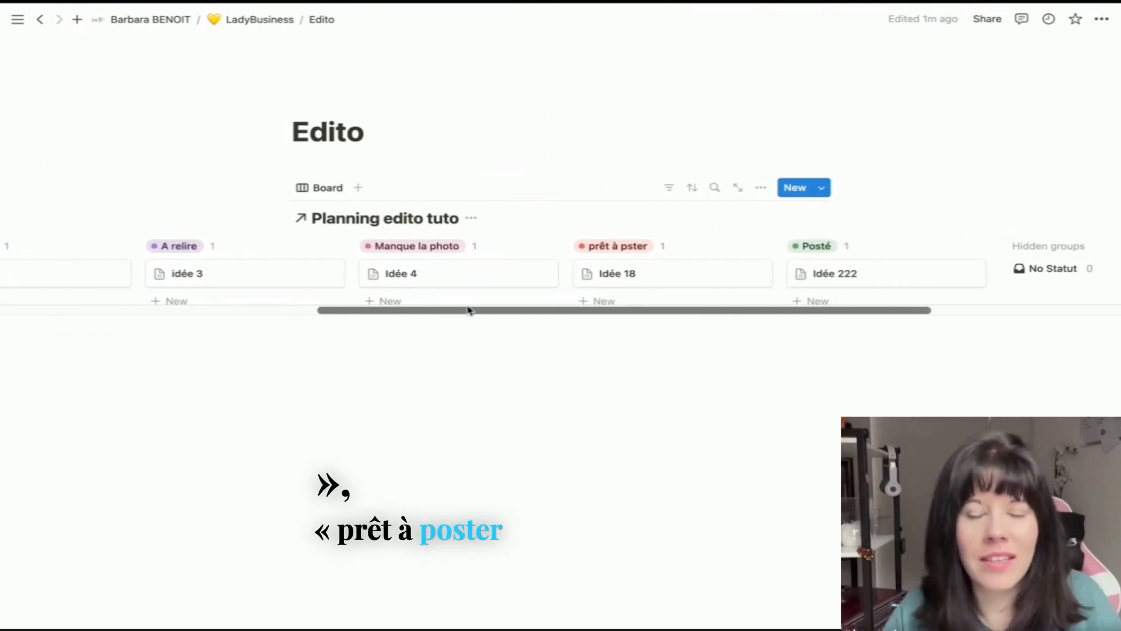
scroll(469, 309, right, 4)
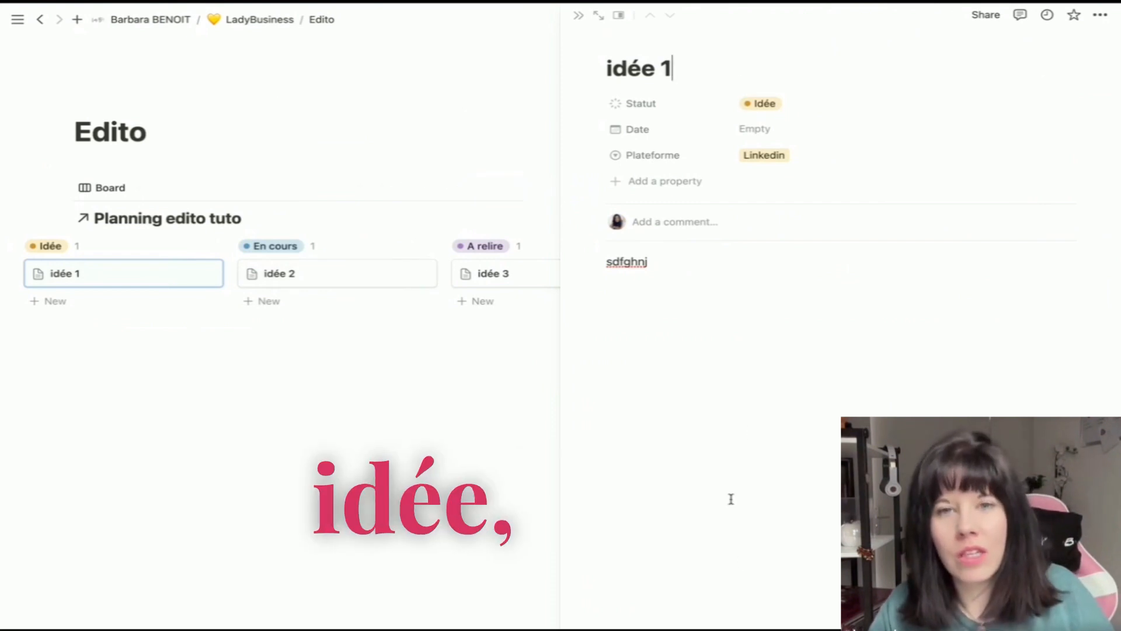
click(763, 105)
click(764, 198)
click(718, 309)
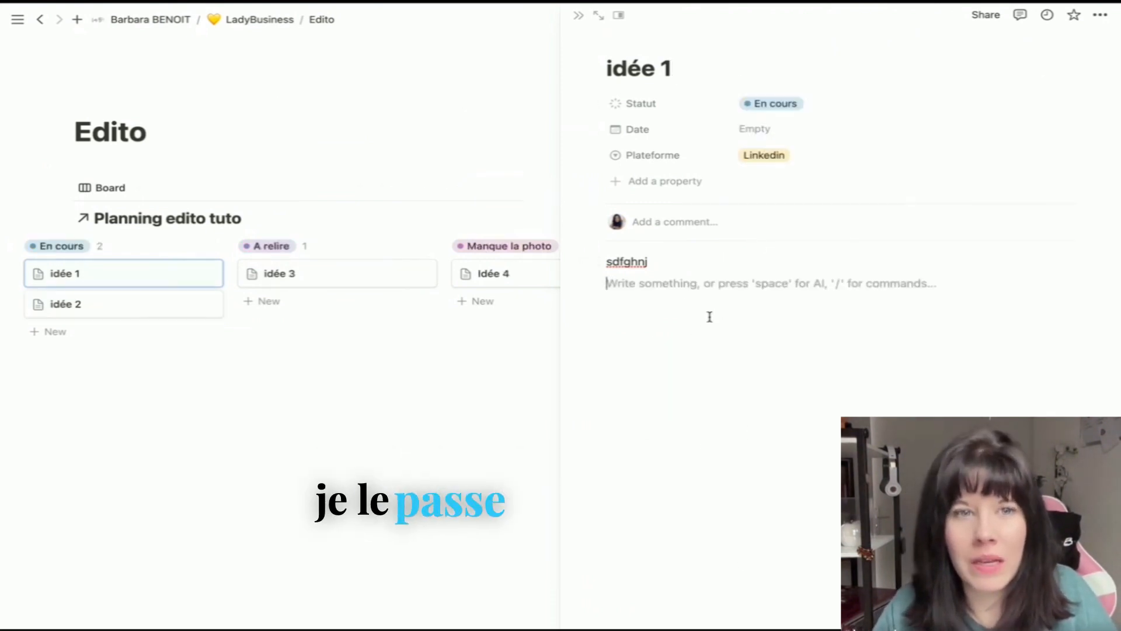
click(414, 403)
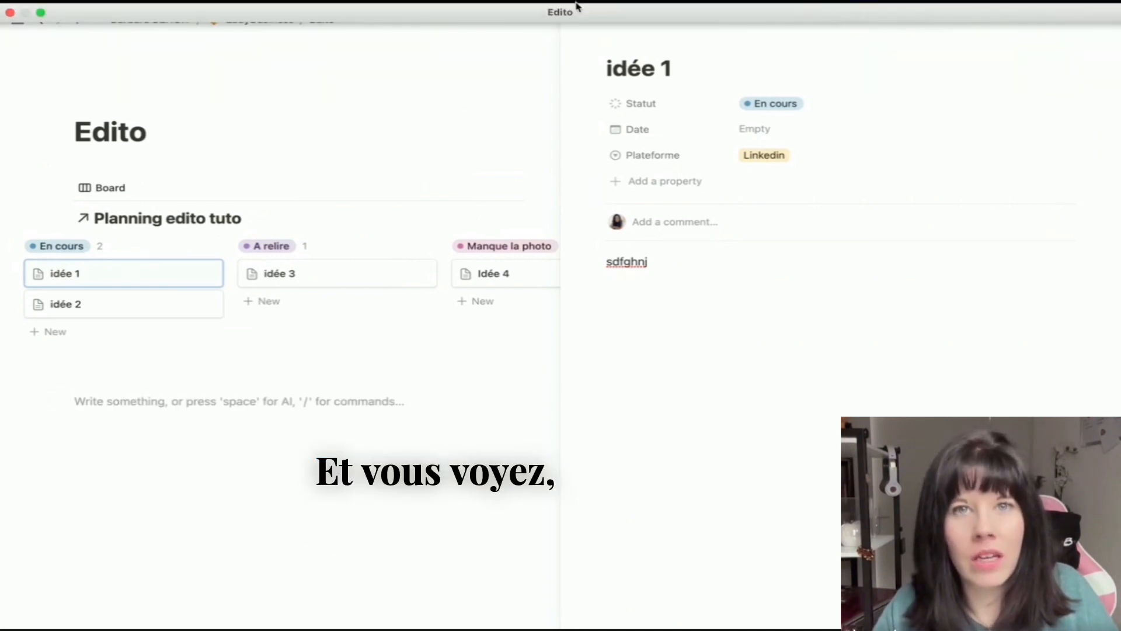
click(578, 14)
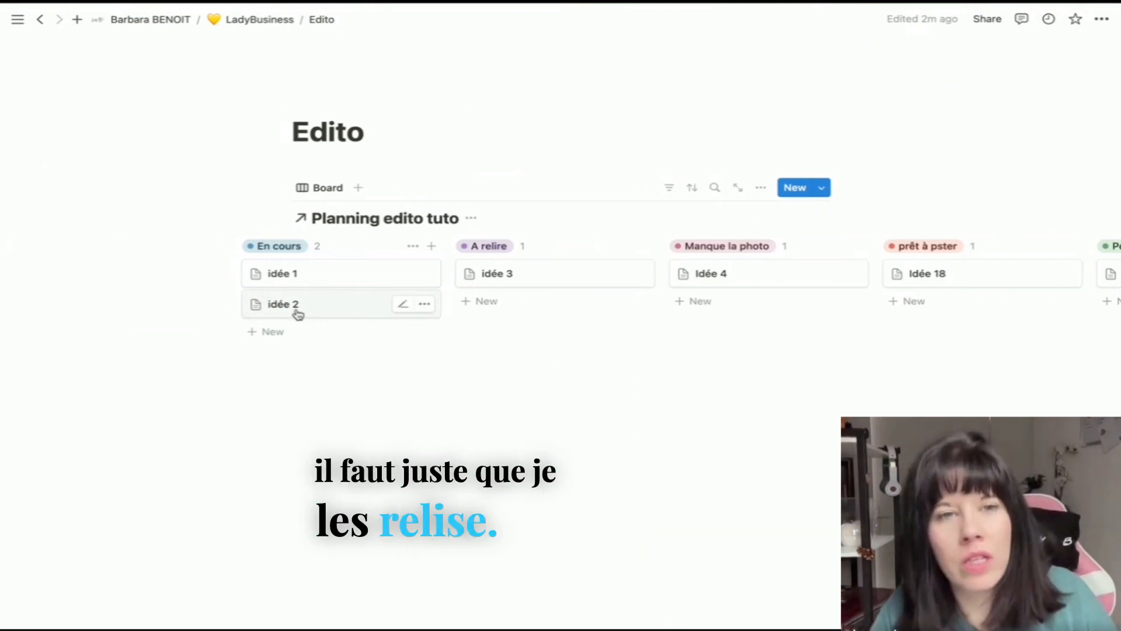
Step: Move the idée 2 card into the A relire column, open its page and change its status to Manque la photo
drag(297, 314, 512, 304)
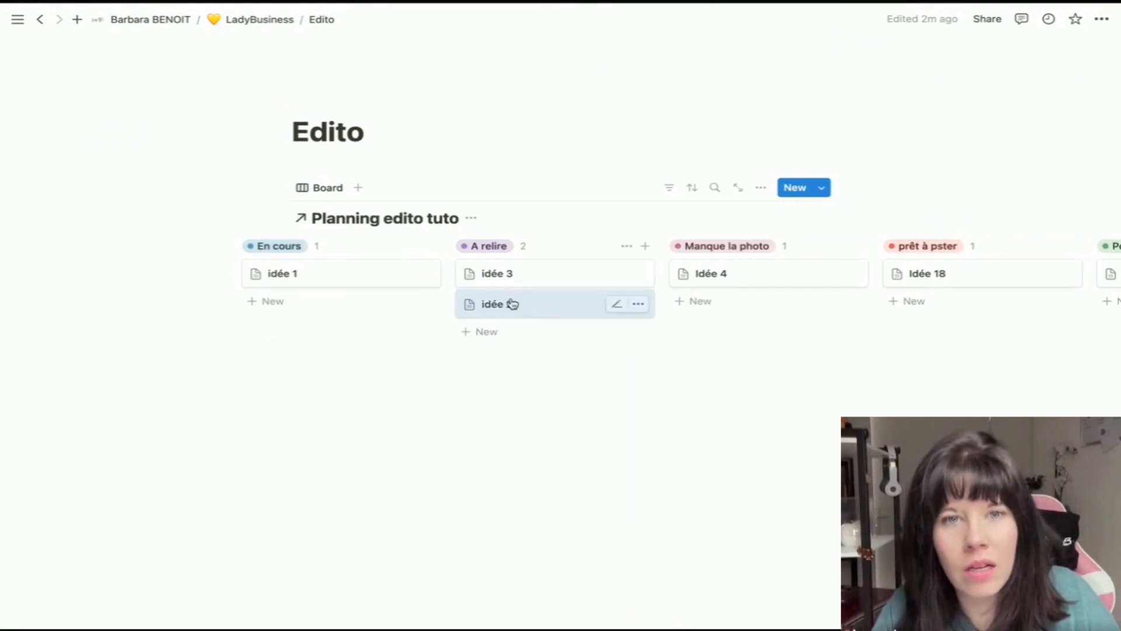
click(522, 305)
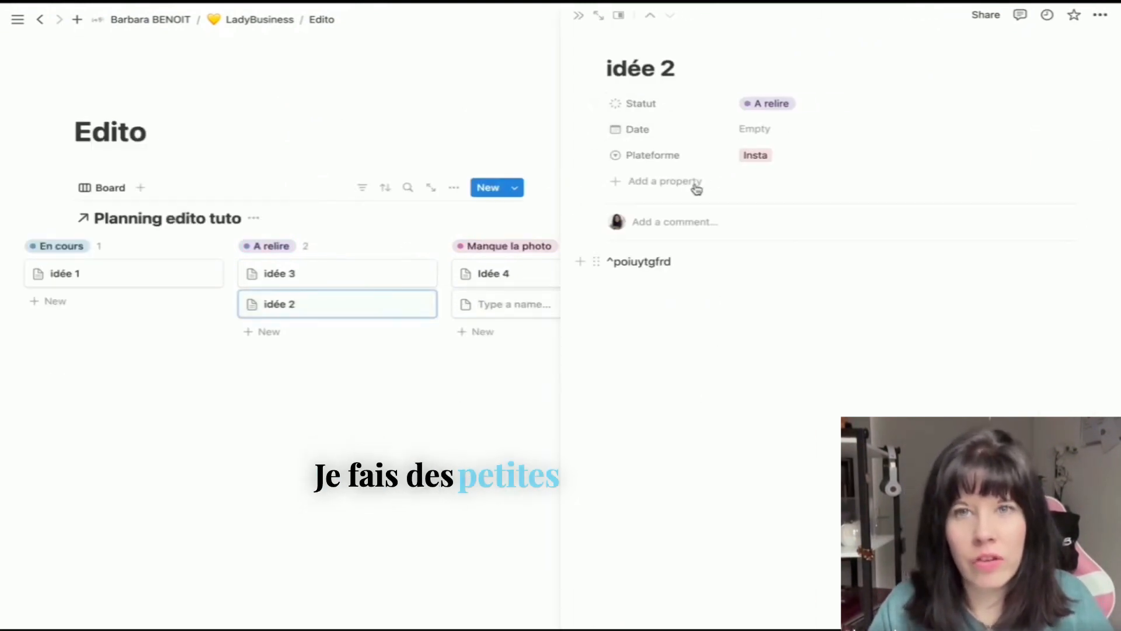
click(759, 105)
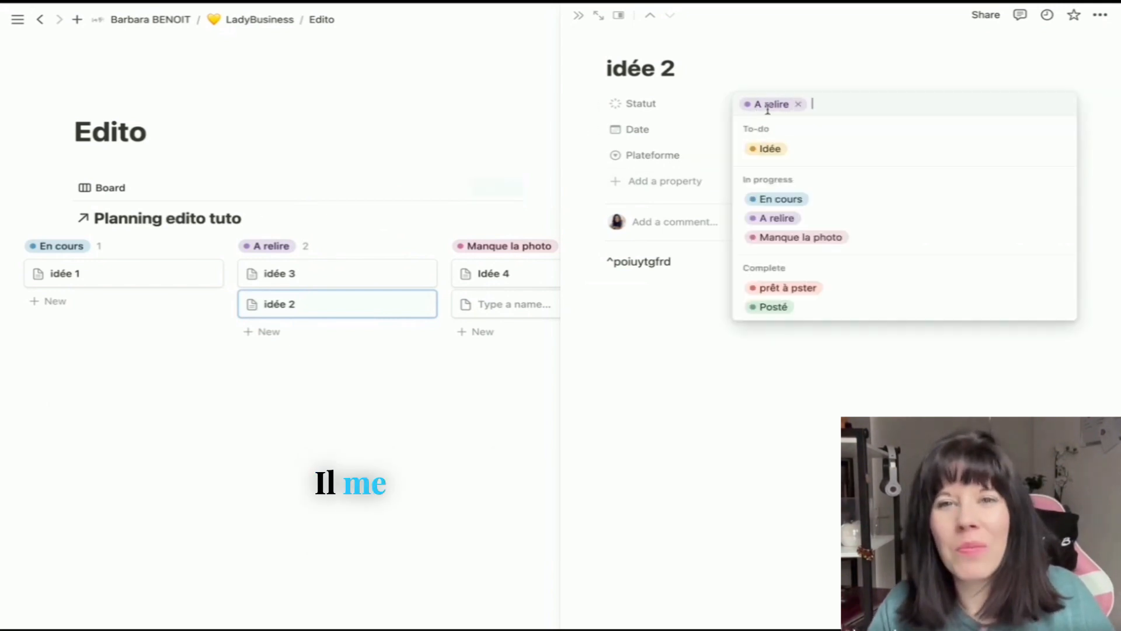
click(800, 237)
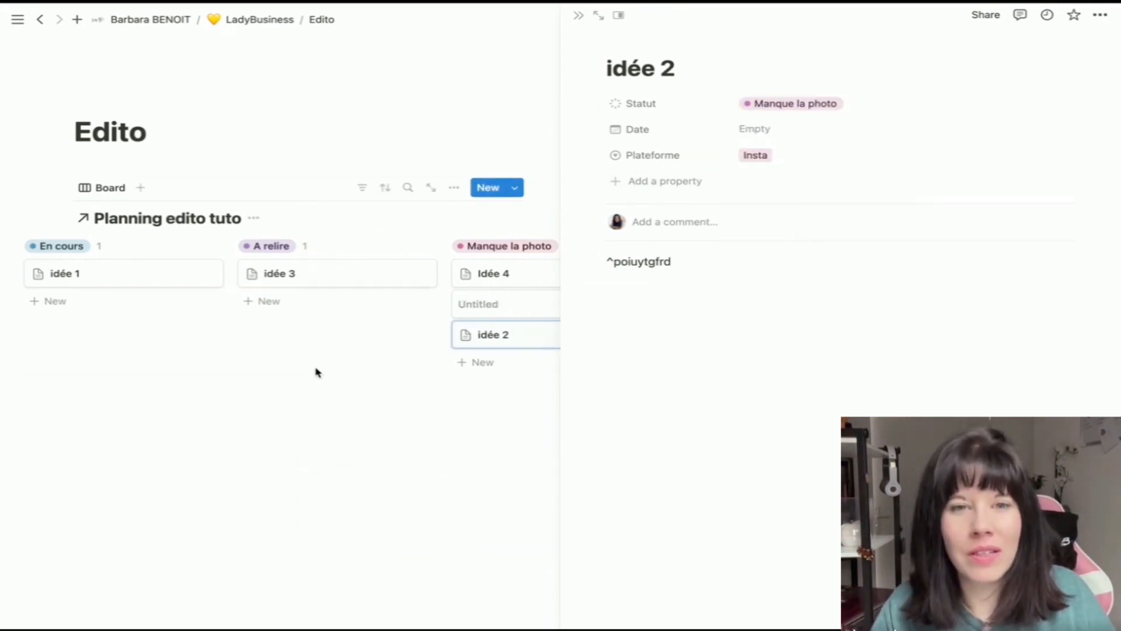
click(317, 371)
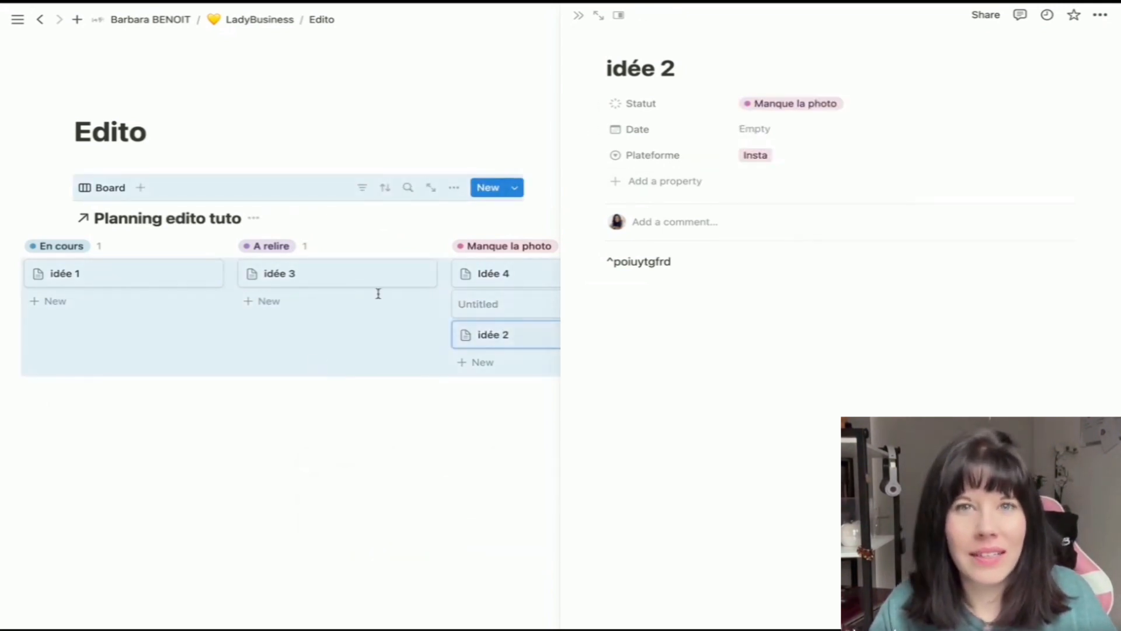
click(573, 18)
click(522, 410)
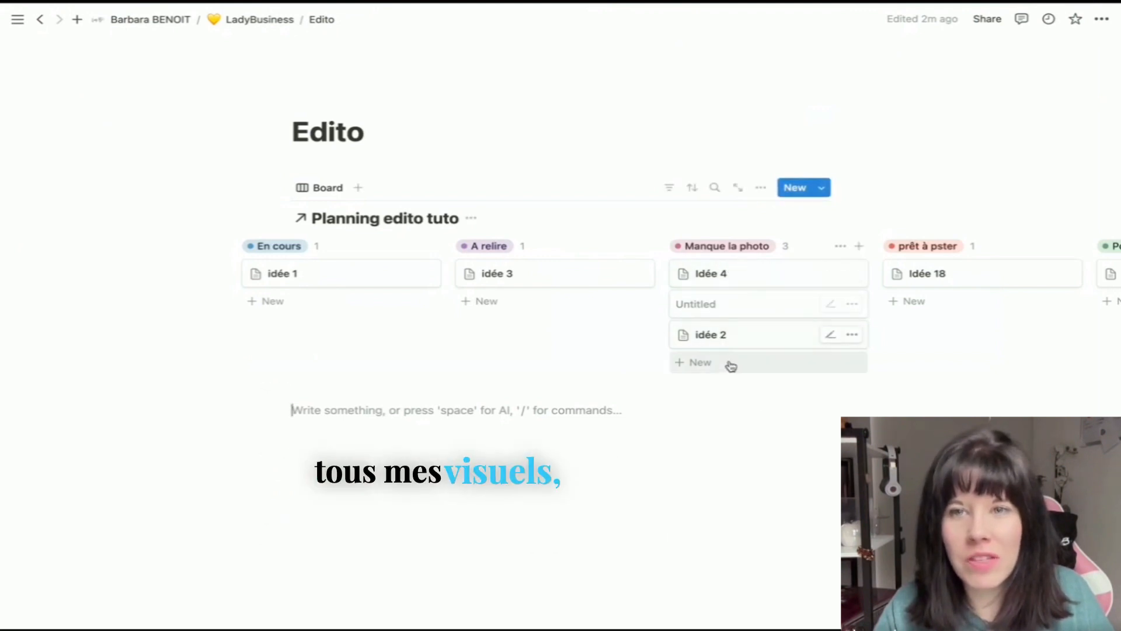
Step: Move the untitled card and the idée 2 card from Manque la photo into the prêt à pster column
scroll(745, 295, right, 5)
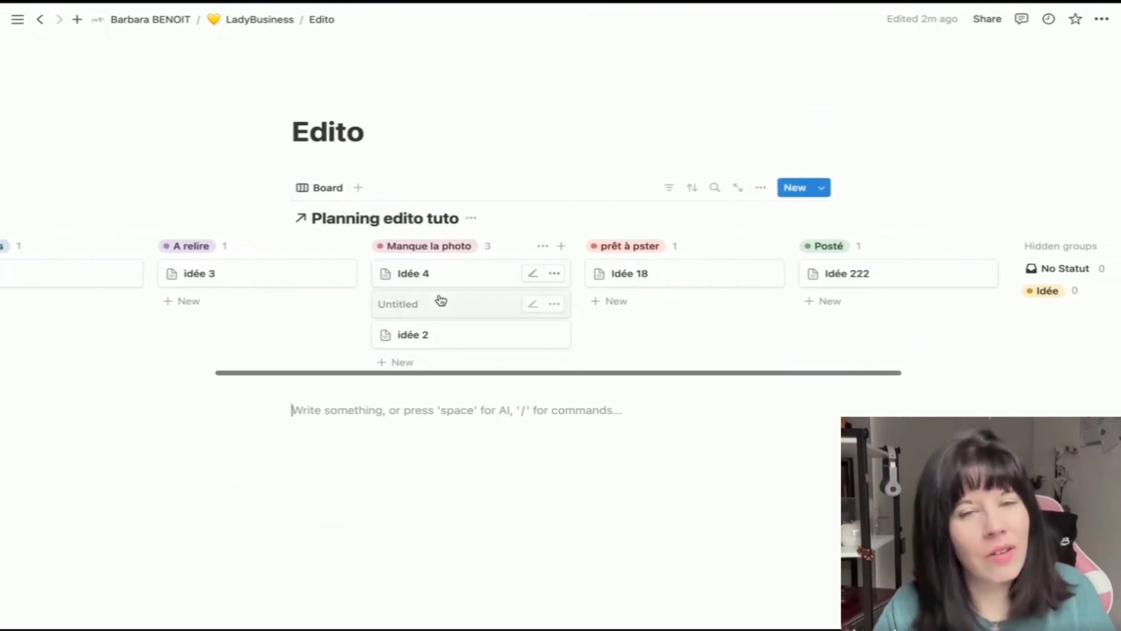
drag(636, 292, 646, 303)
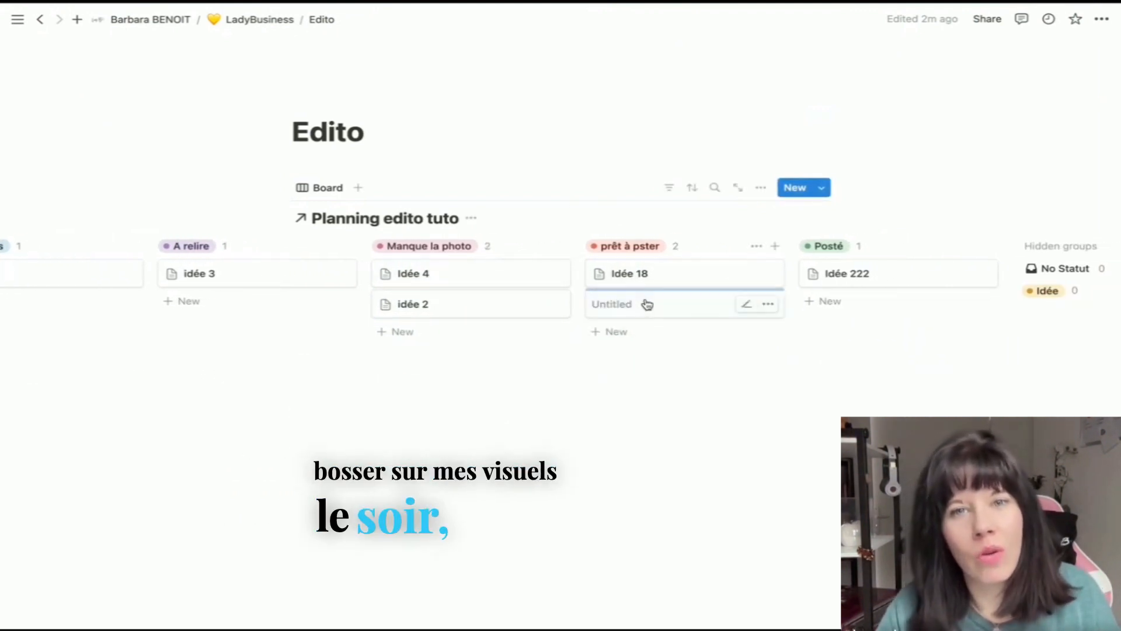
drag(470, 308, 622, 306)
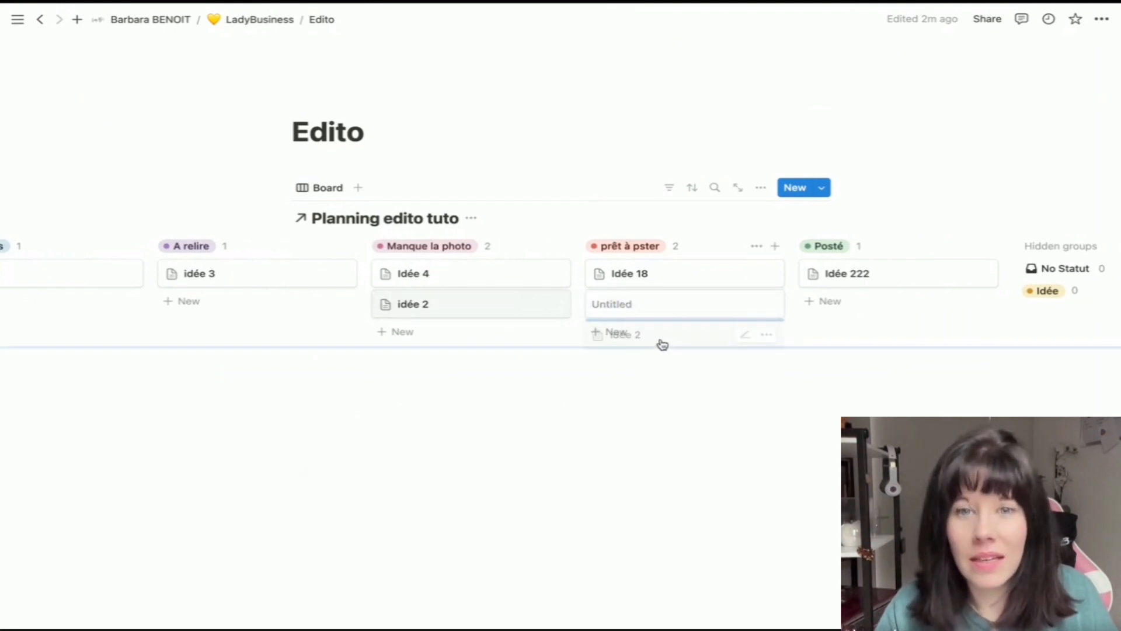
drag(662, 345, 658, 345)
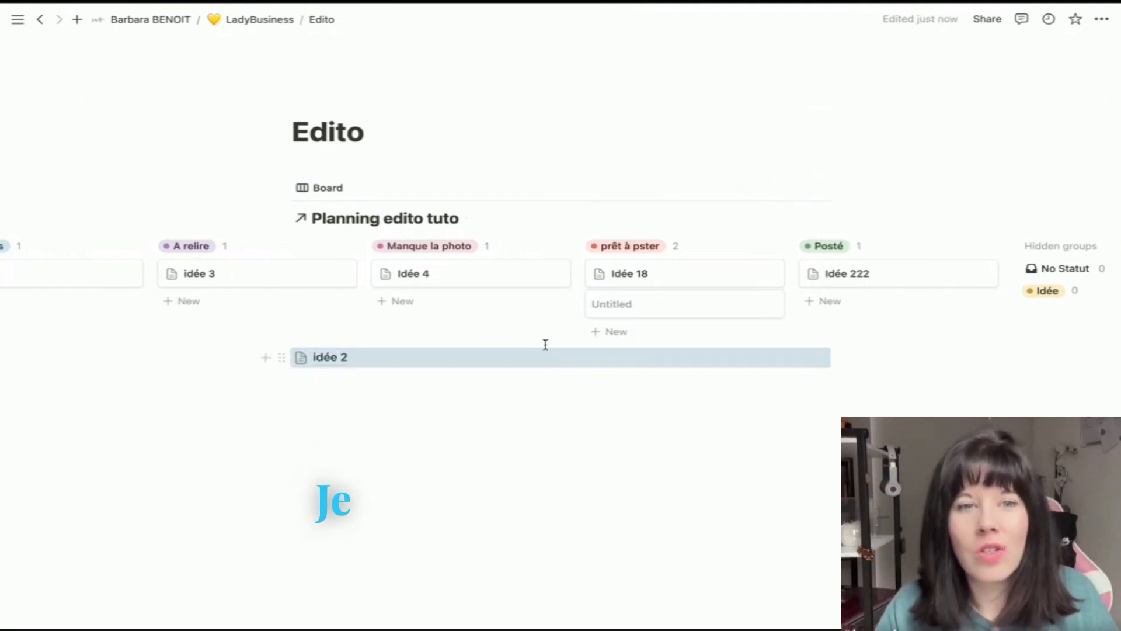
drag(283, 358, 599, 321)
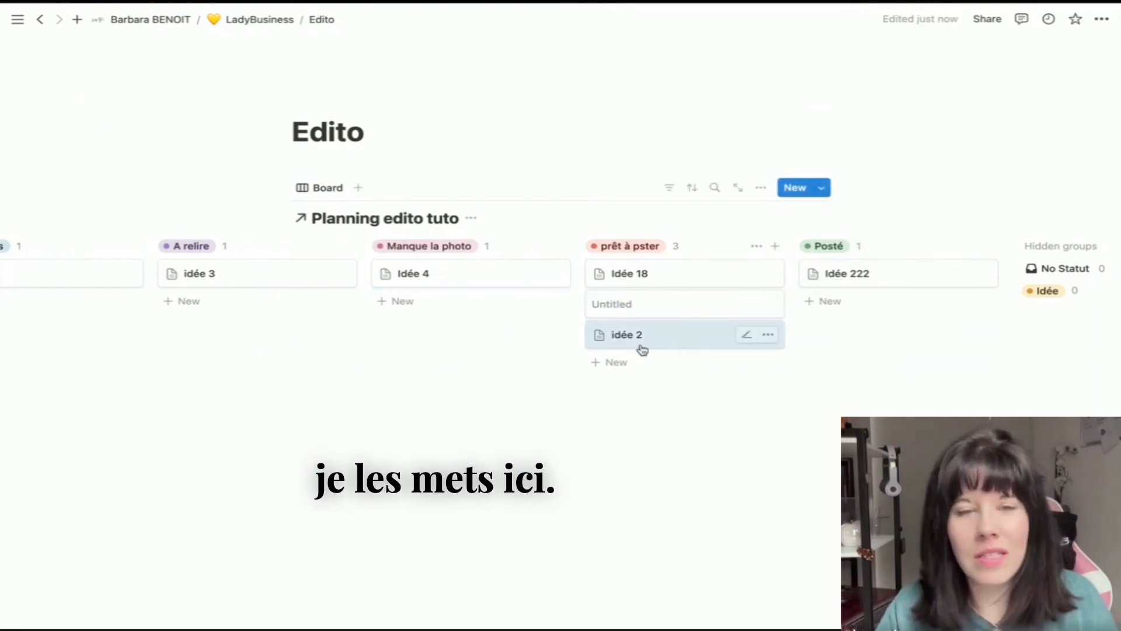
scroll(426, 295, left, 6)
scroll(426, 295, right, 12)
scroll(426, 297, left, 11)
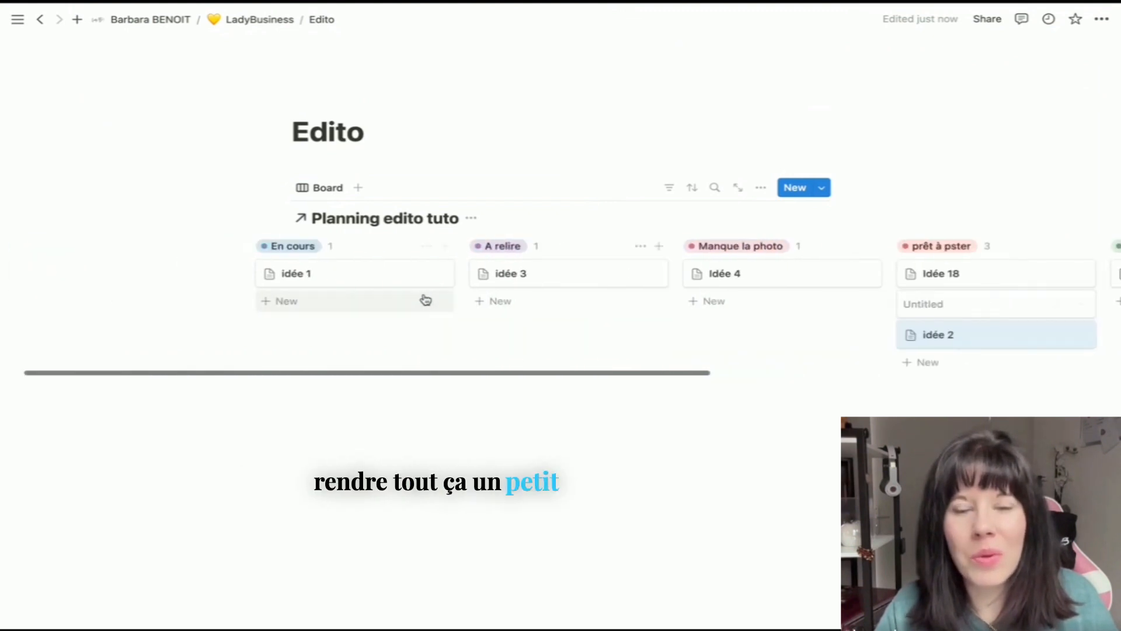
scroll(425, 299, left, 2)
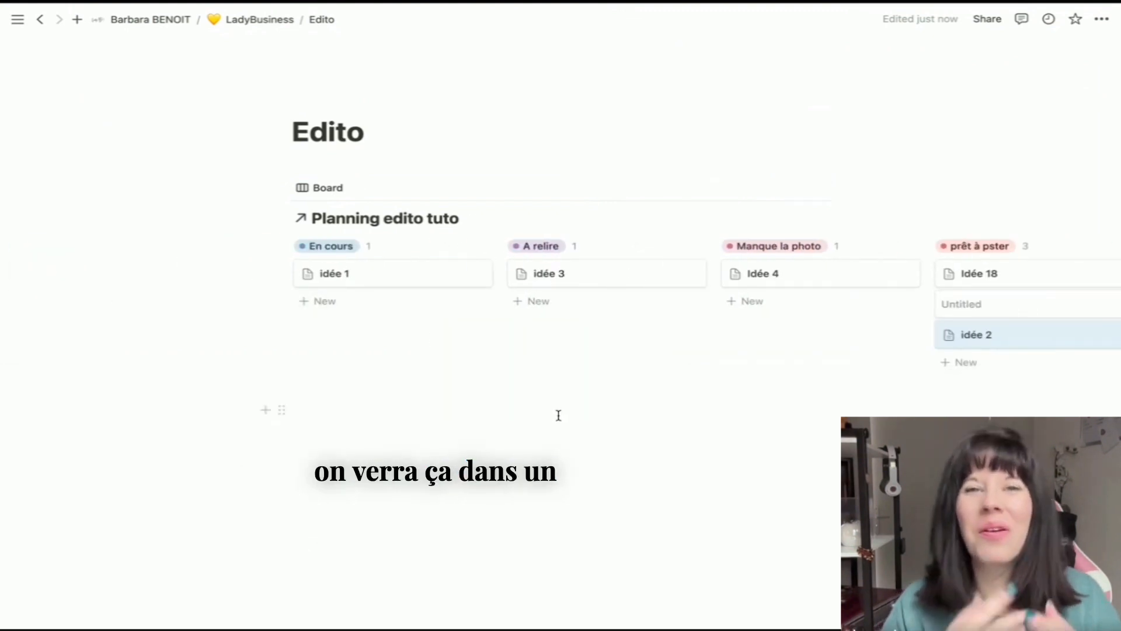